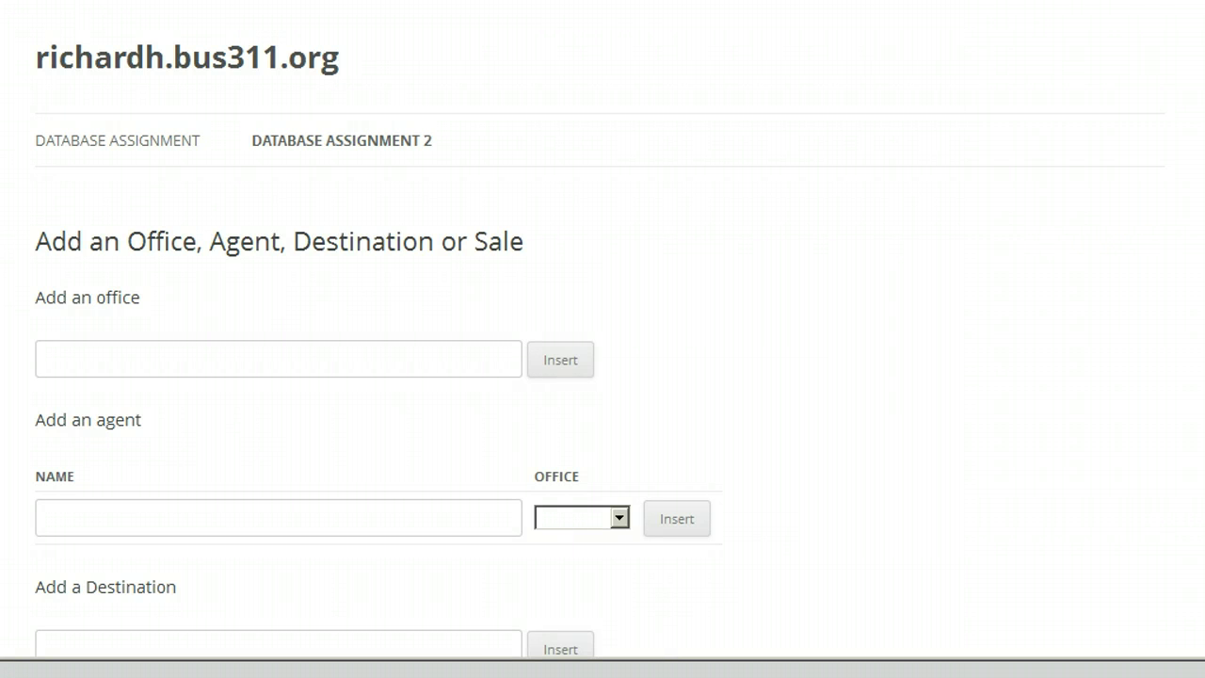
- Inspect the office, agent name and destination dropdowns without changing them, leaving Auckland selected
scroll(1146, 347, "down", 2)
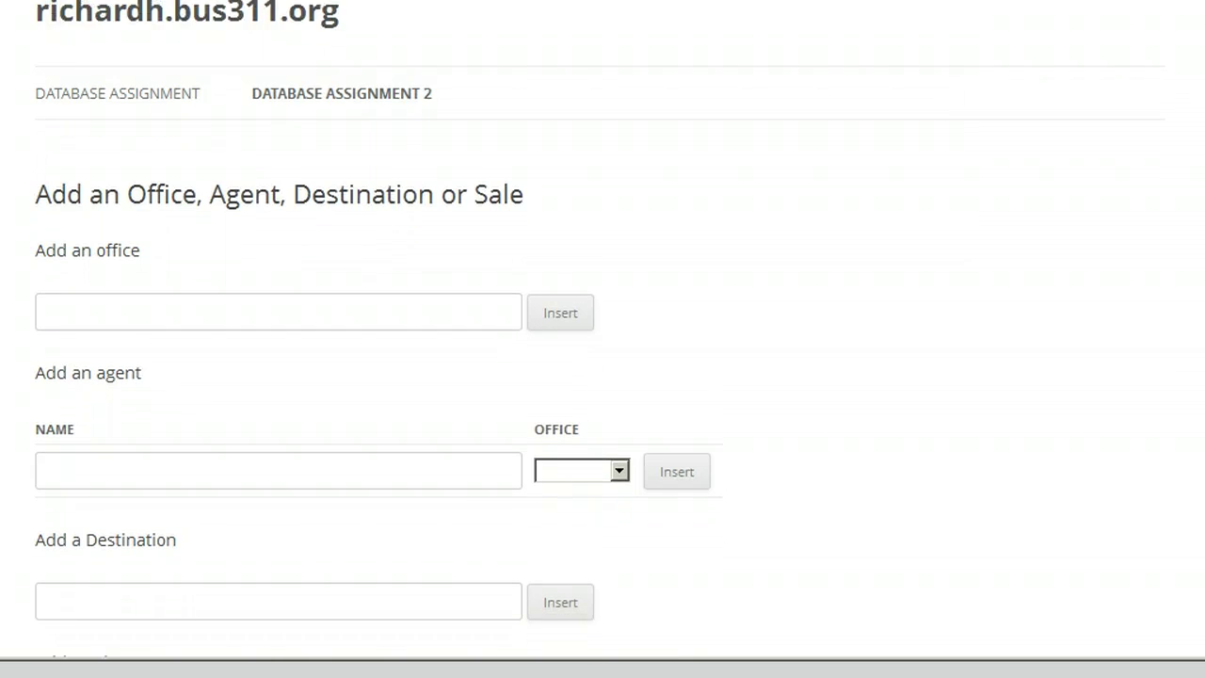
left_click(619, 338)
left_click(619, 338)
scroll(1177, 391, "down", 2)
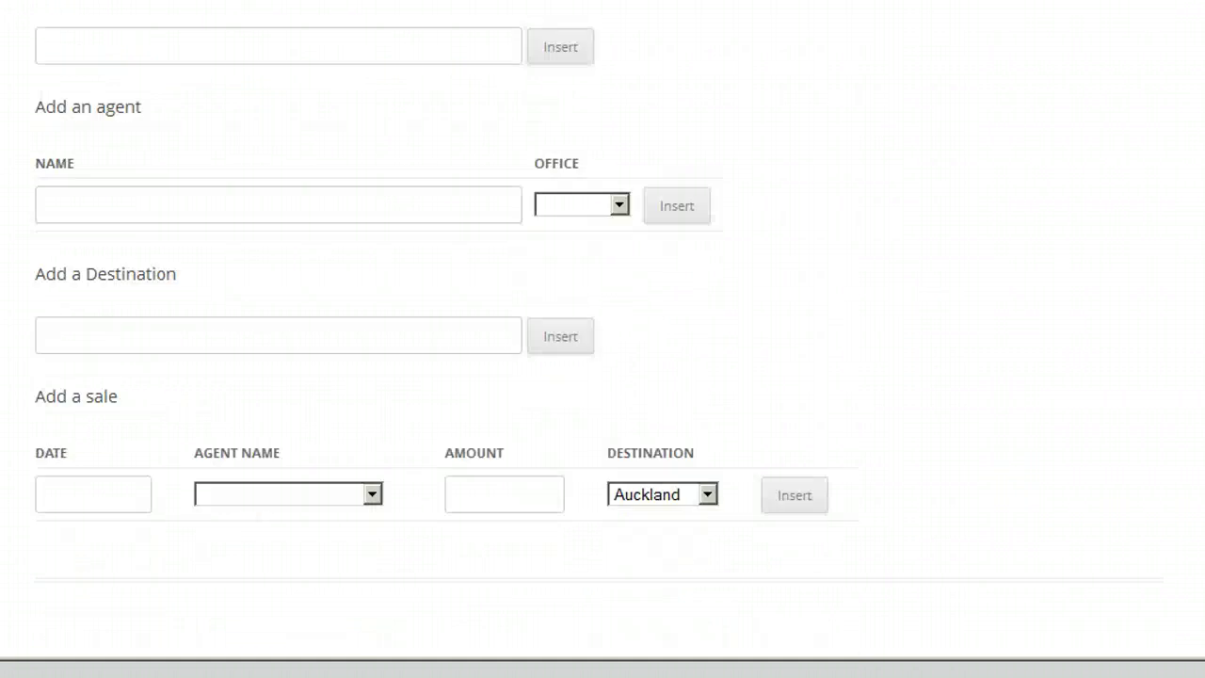
left_click(373, 415)
left_click(367, 414)
left_click(694, 419)
left_click(693, 419)
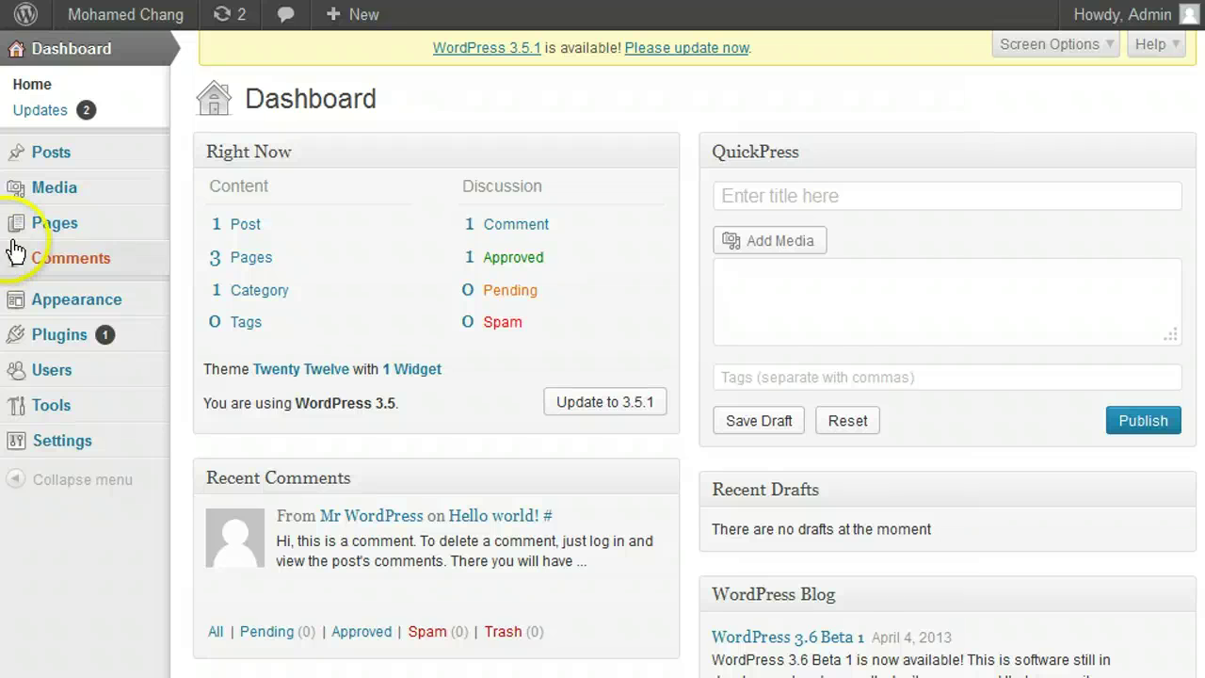
- Create a new page titled 'Add Data' whose body reads 'Add an Office' then '[abase]'
left_click(53, 232)
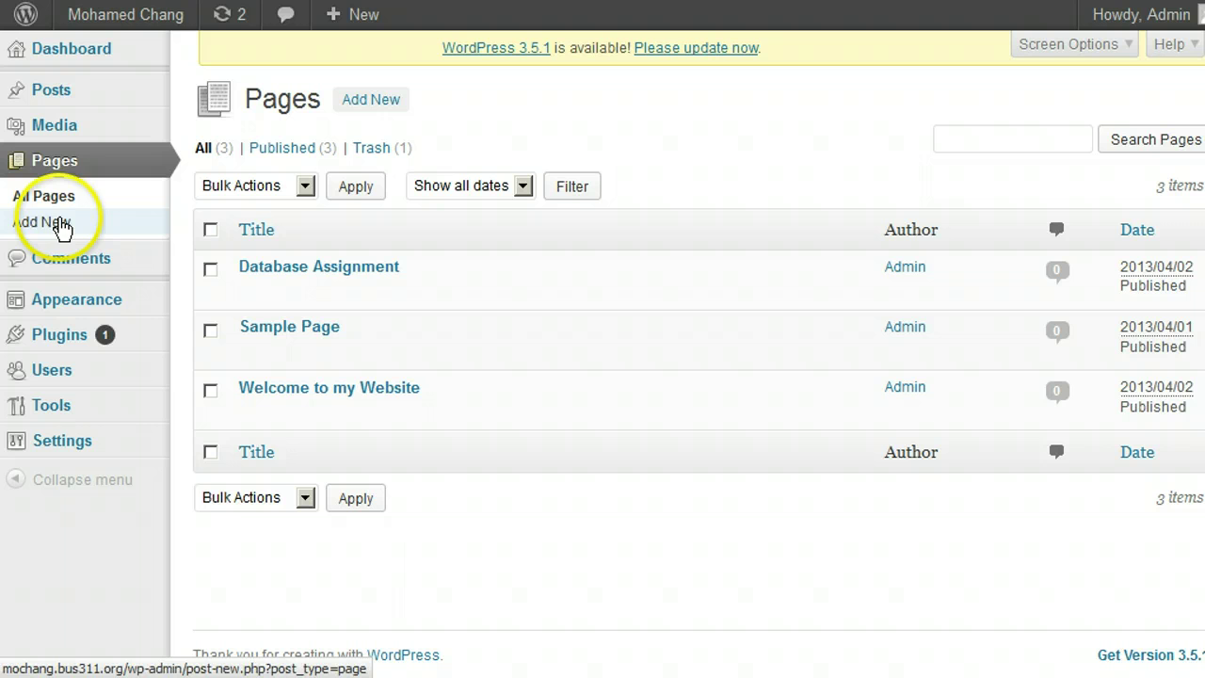
left_click(56, 222)
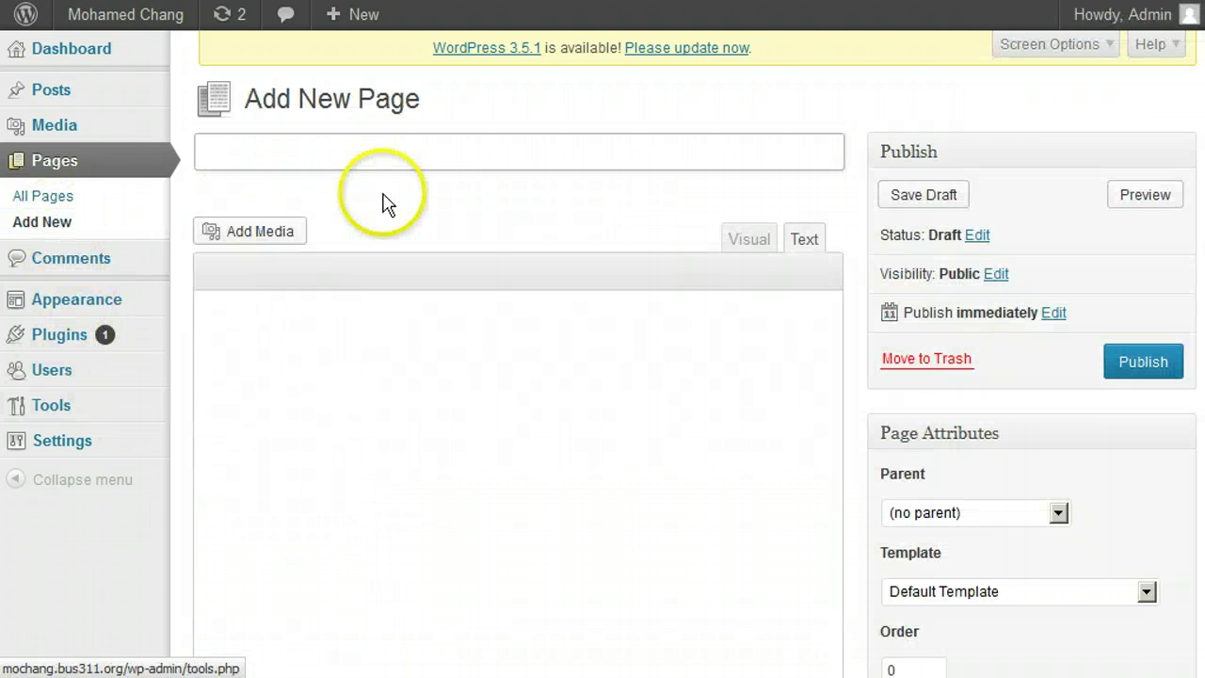
type("Add Data")
key("Tab")
type("Add an Office")
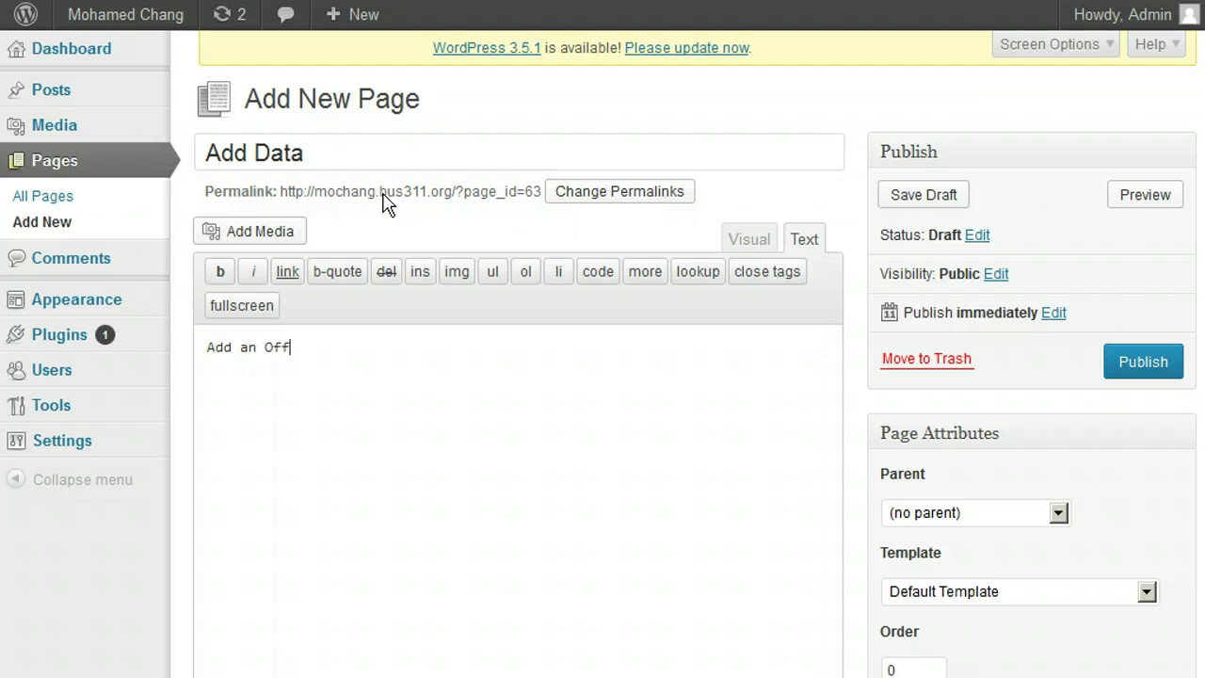
key("Return")
type("[abase]")
left_click(444, 293)
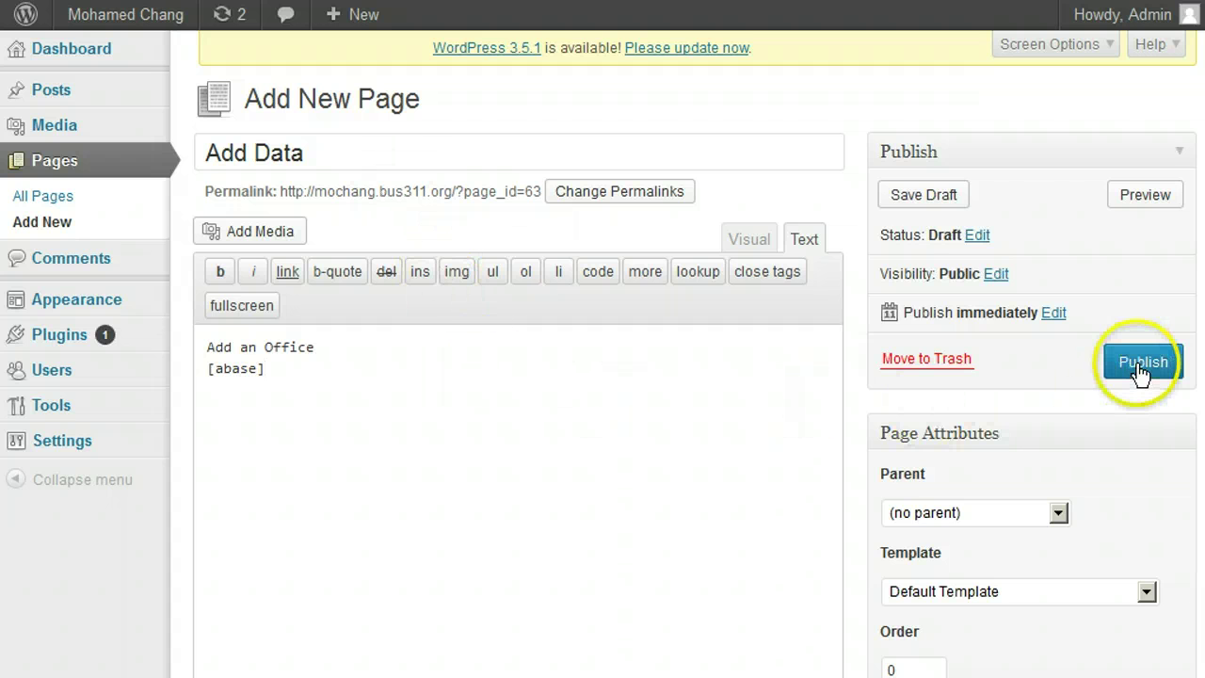
left_click(1145, 195)
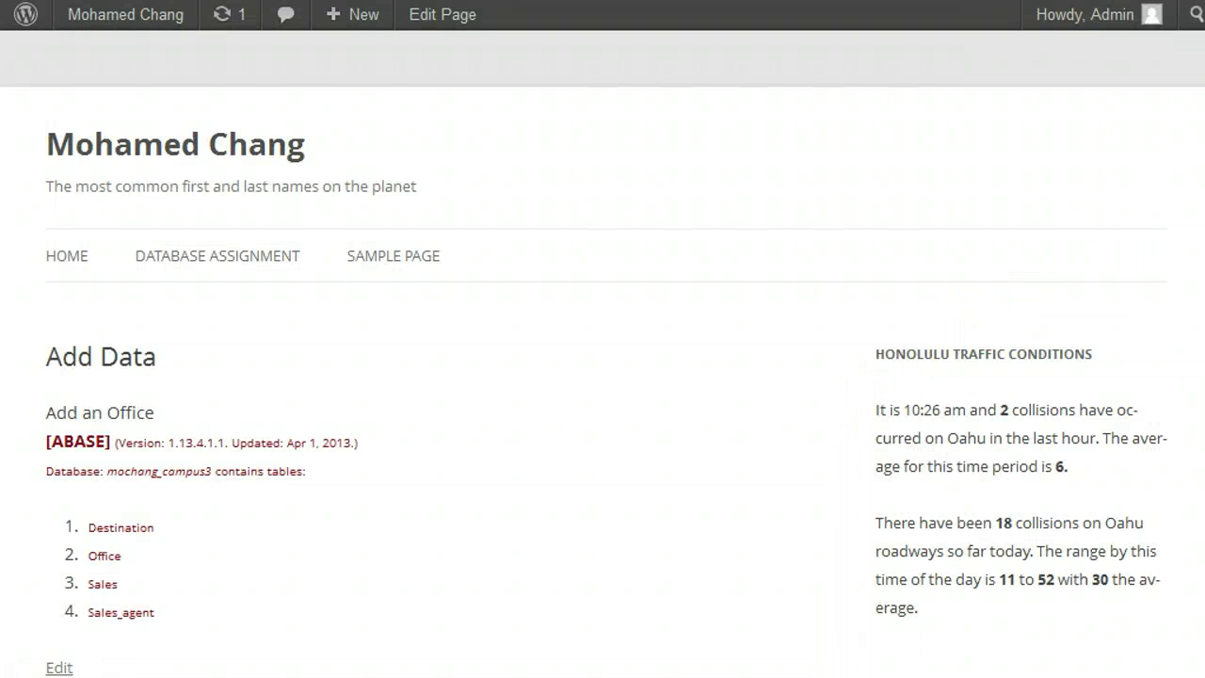
scroll(602, 376, "down", 2)
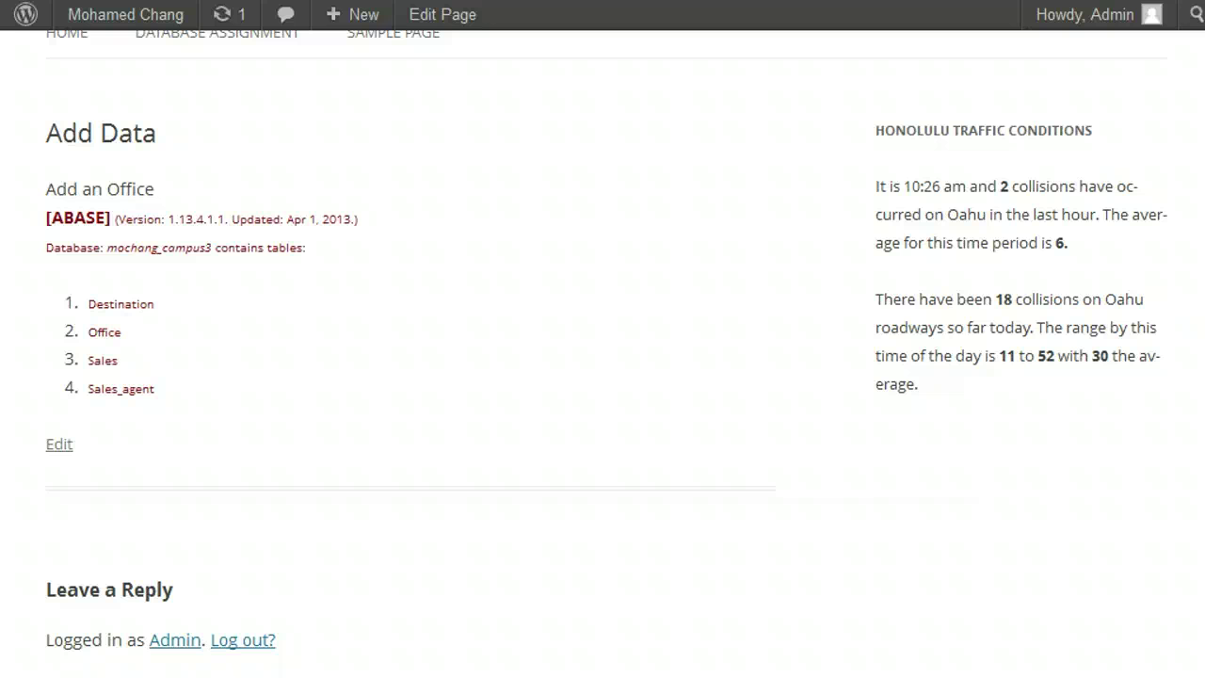
left_click(443, 21)
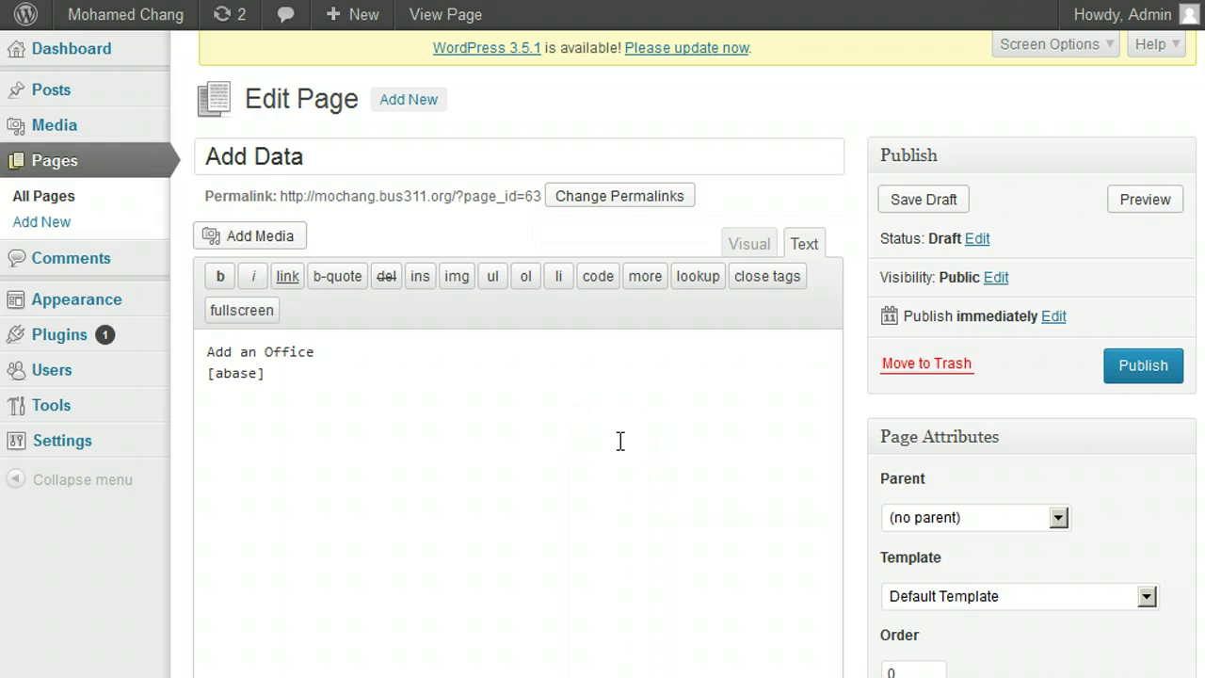
- Read through the ABASE for MySQL Shortcode Reference, then return to the All Pages list
left_click(58, 444)
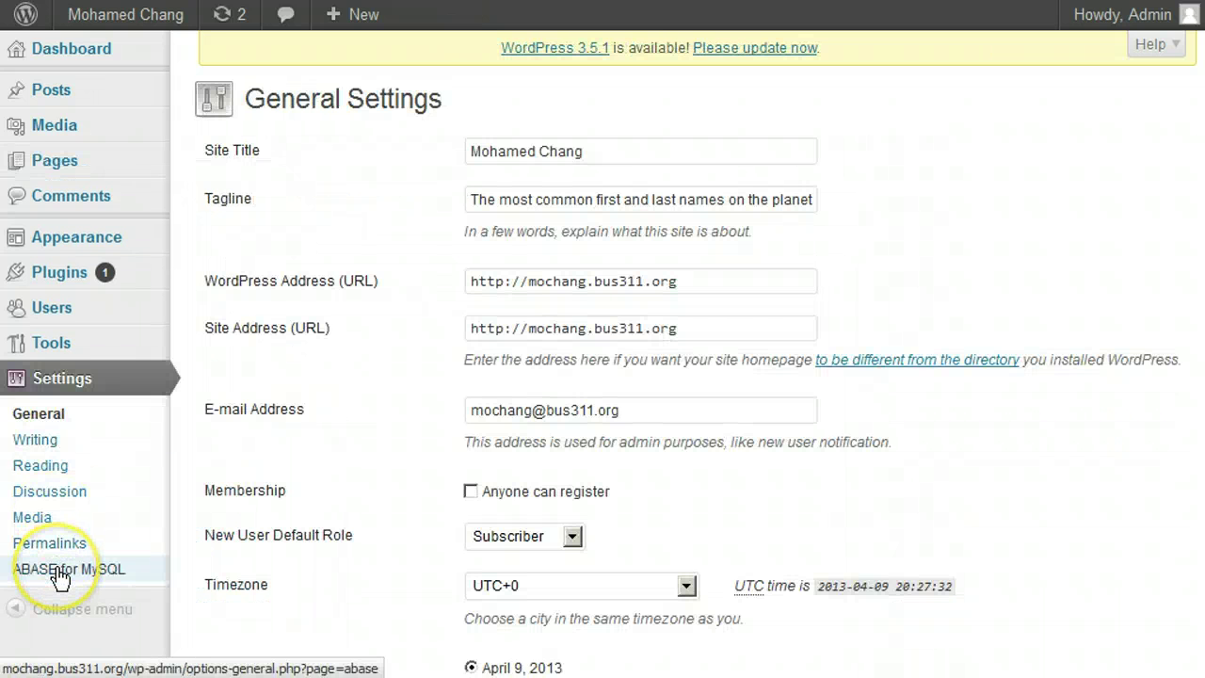
left_click(58, 575)
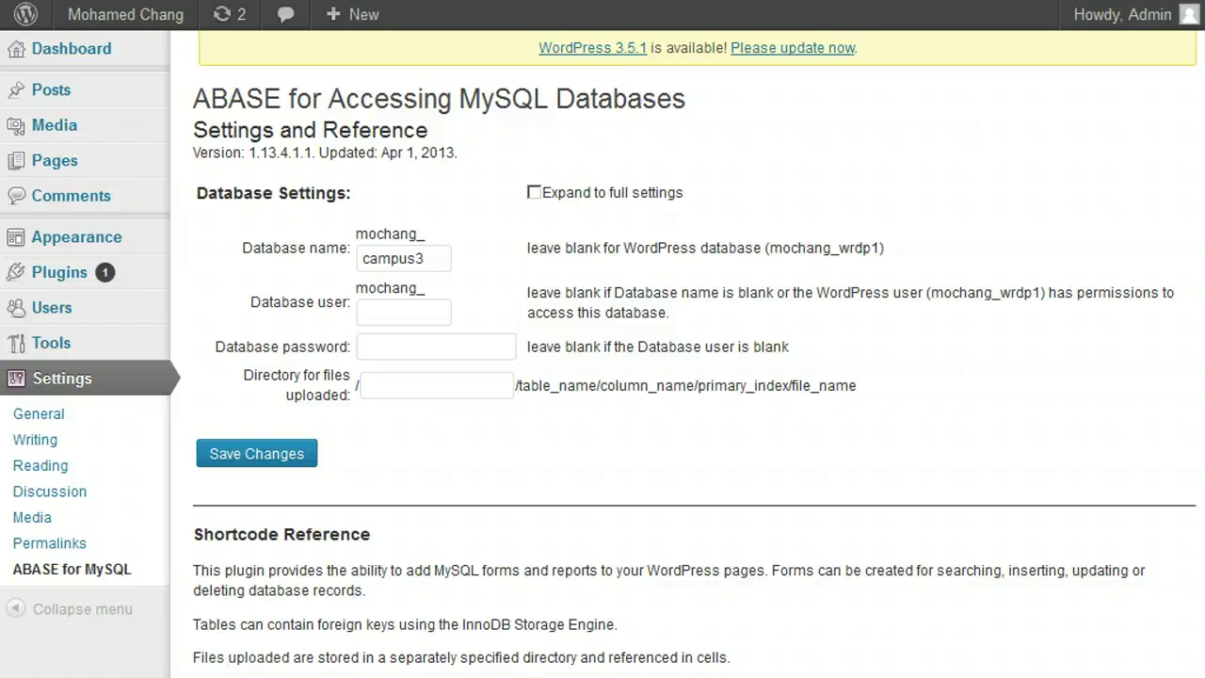
scroll(602, 377, "down", 10)
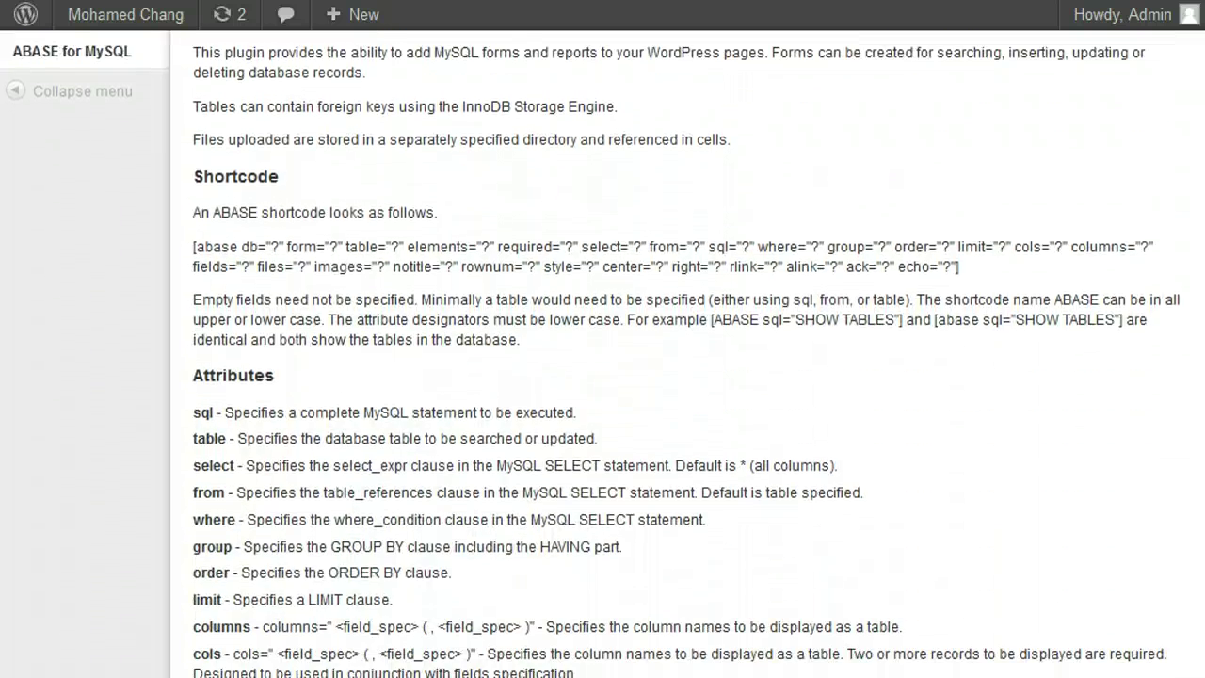
scroll(602, 377, "down", 5)
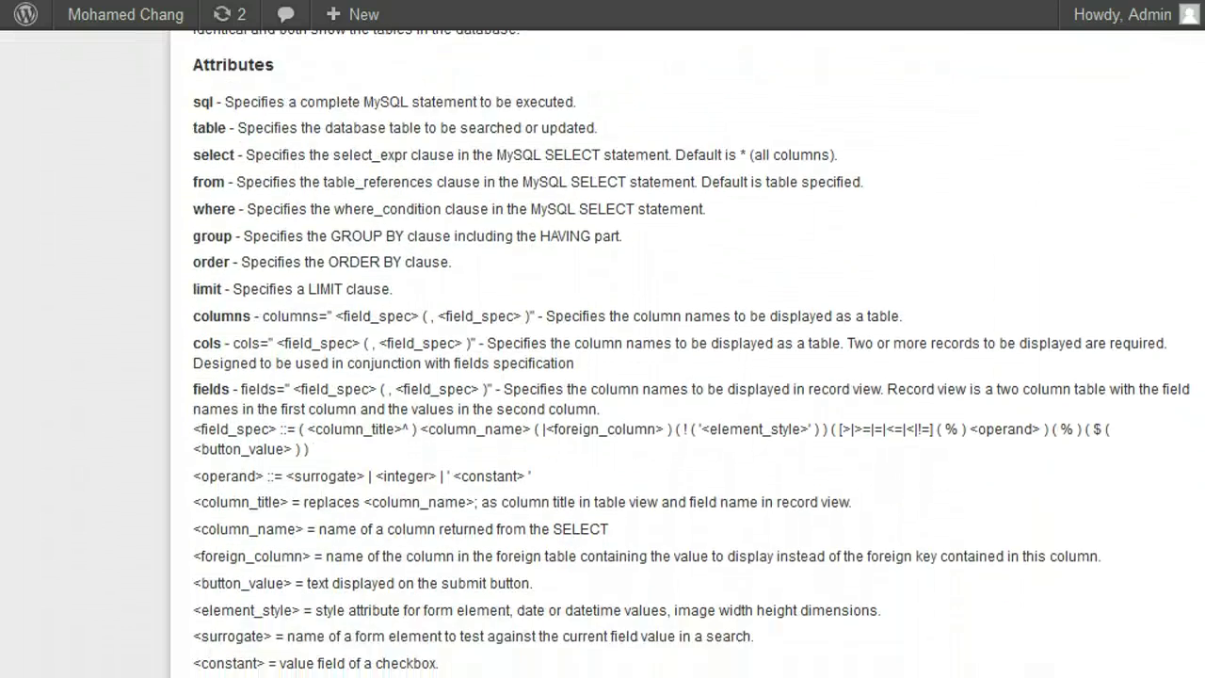
scroll(603, 377, "down", 5)
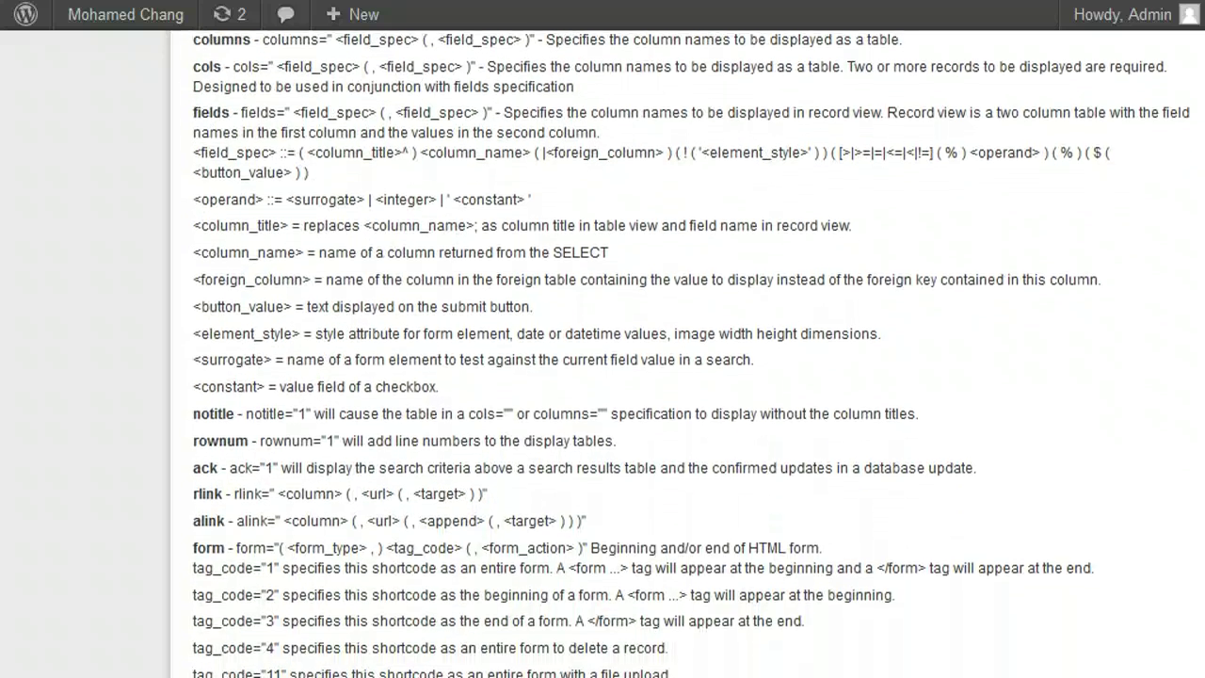
scroll(603, 376, "down", 7)
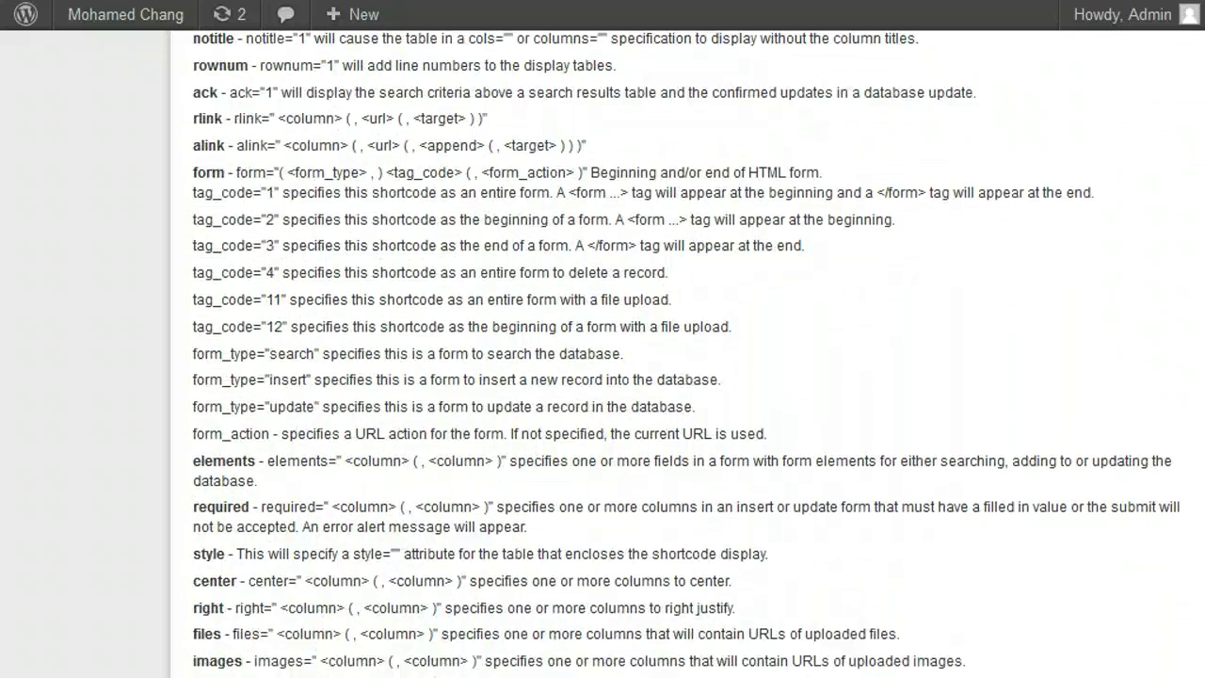
scroll(602, 377, "down", 4)
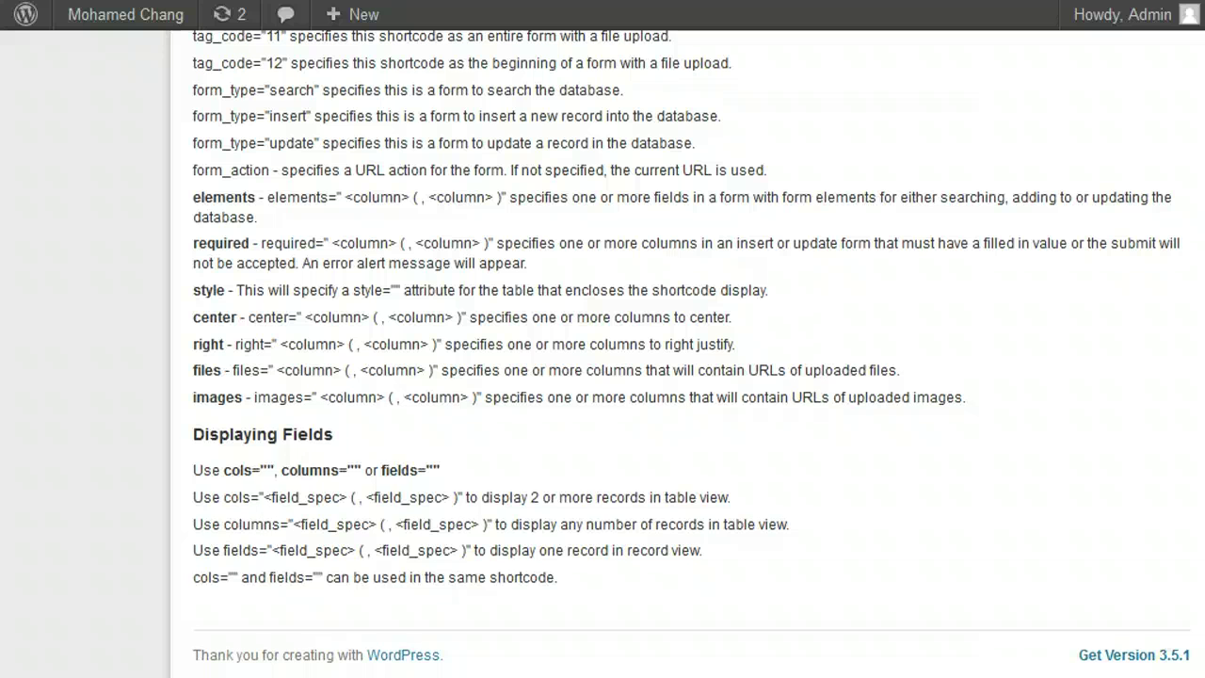
scroll(602, 377, "up", 20)
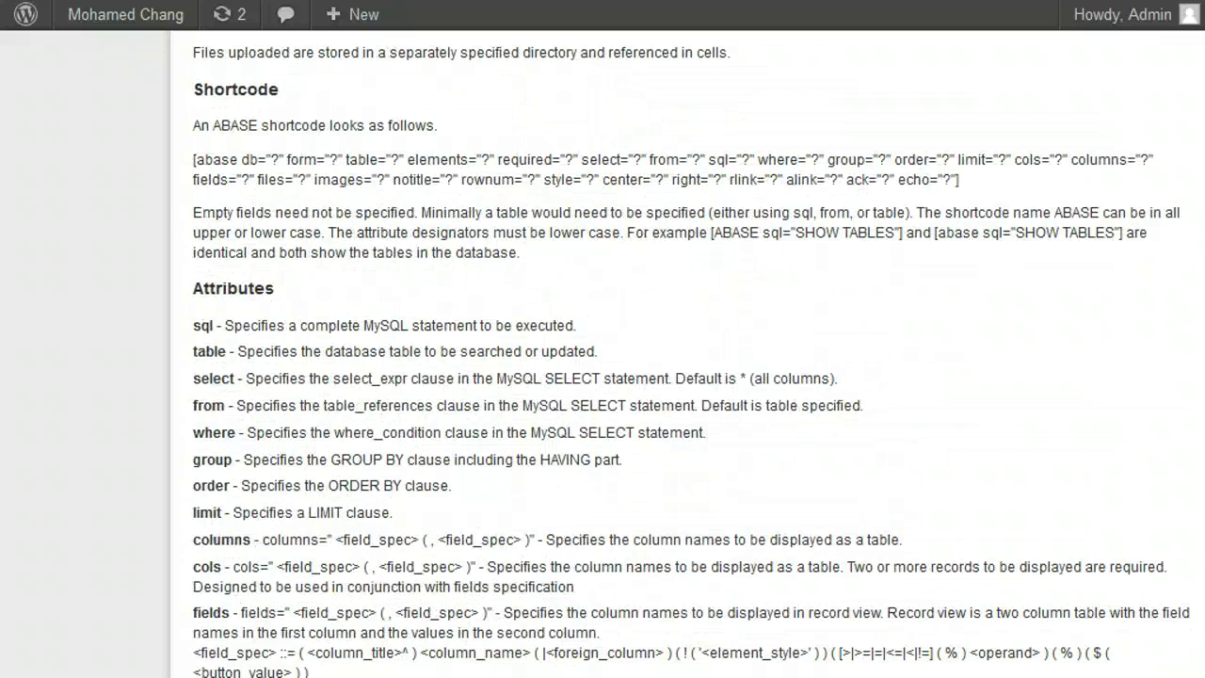
scroll(603, 376, "up", 1)
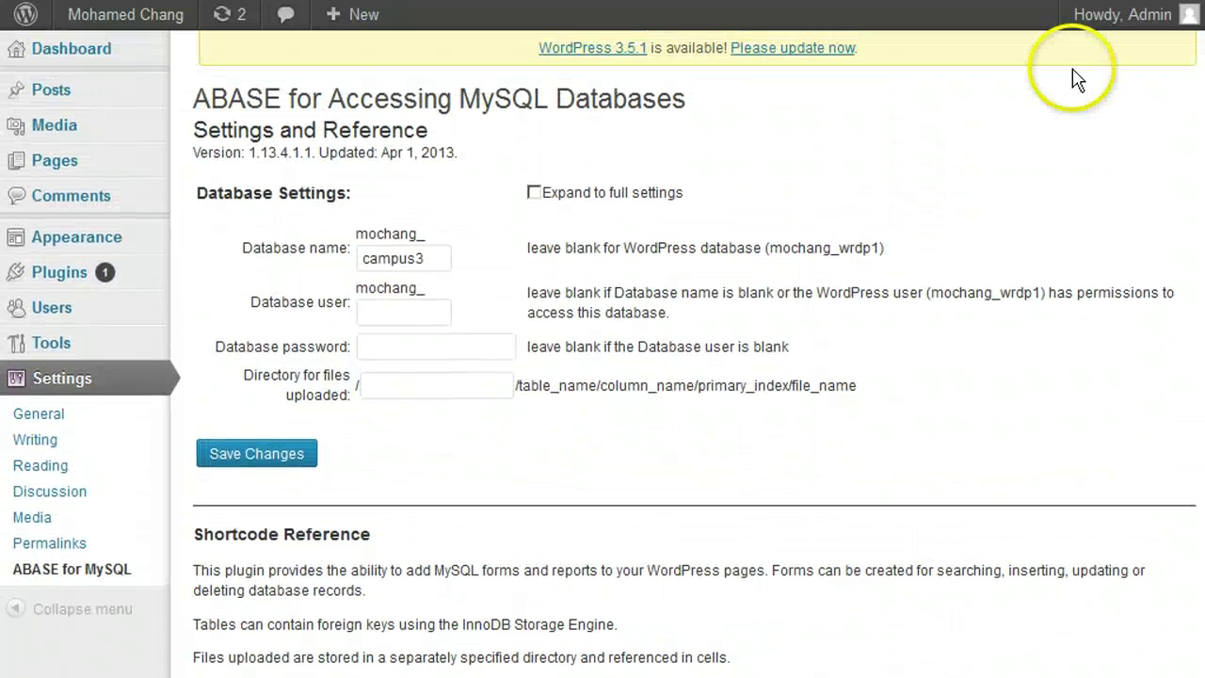
left_click(56, 162)
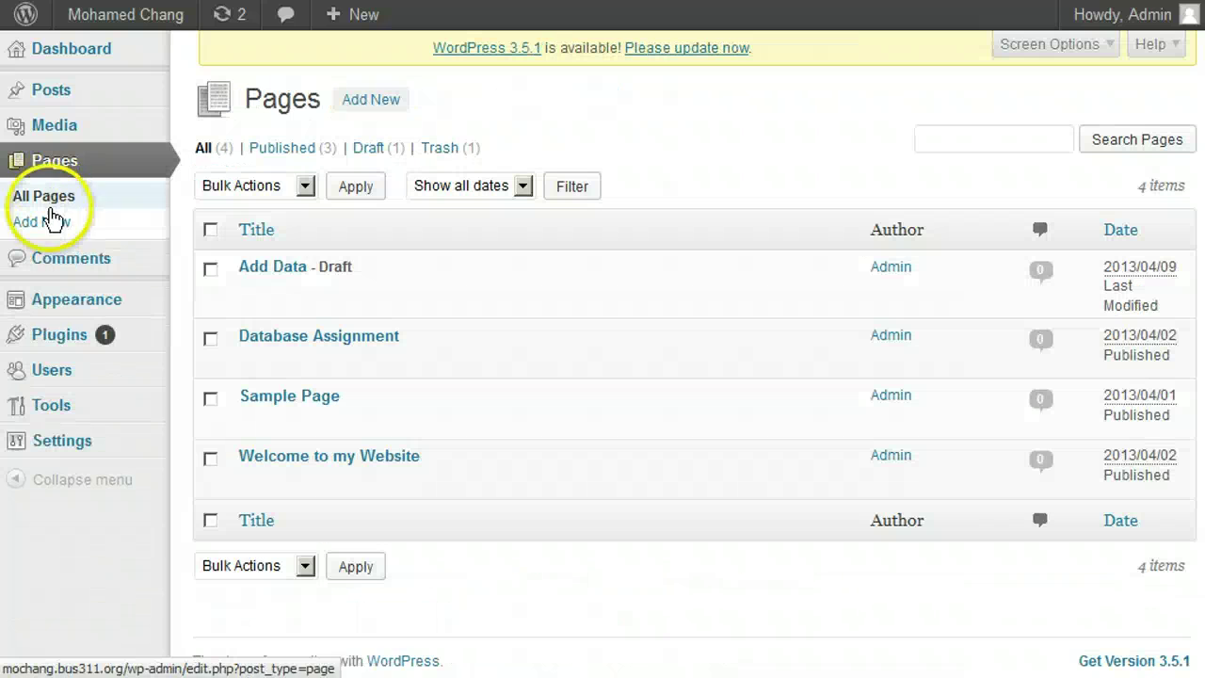
- Open the Add Data page and add form="insert,1" inside the [abase] shortcode
left_click(267, 271)
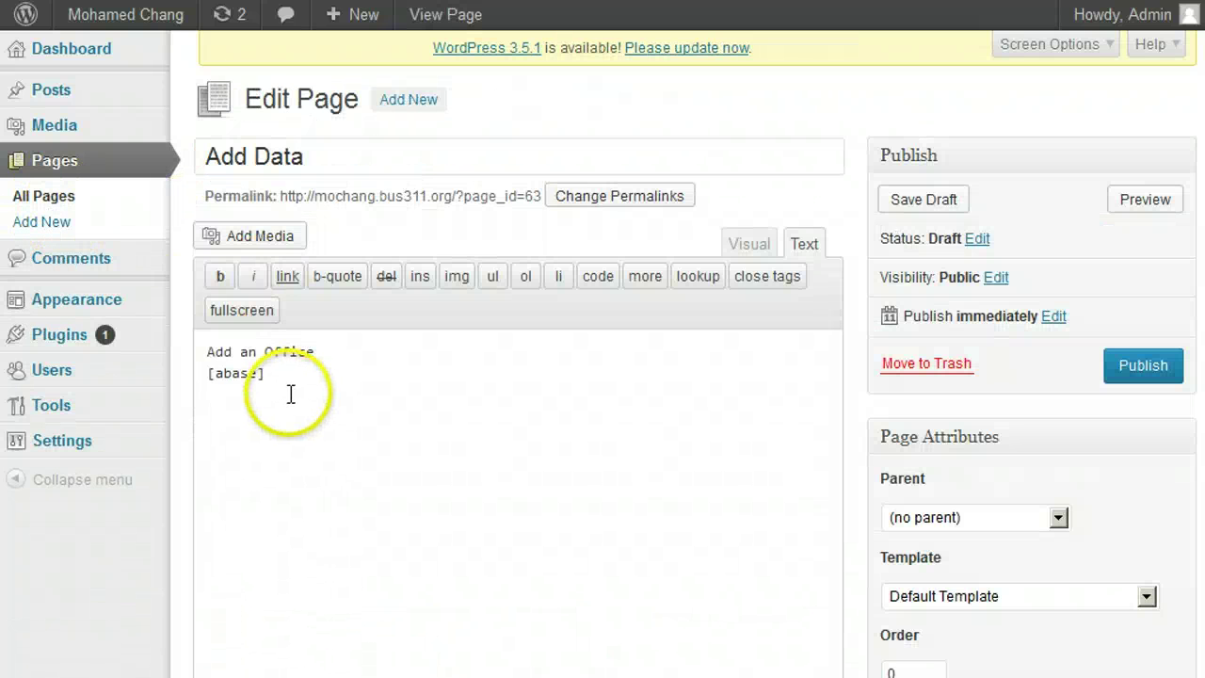
left_click(263, 374)
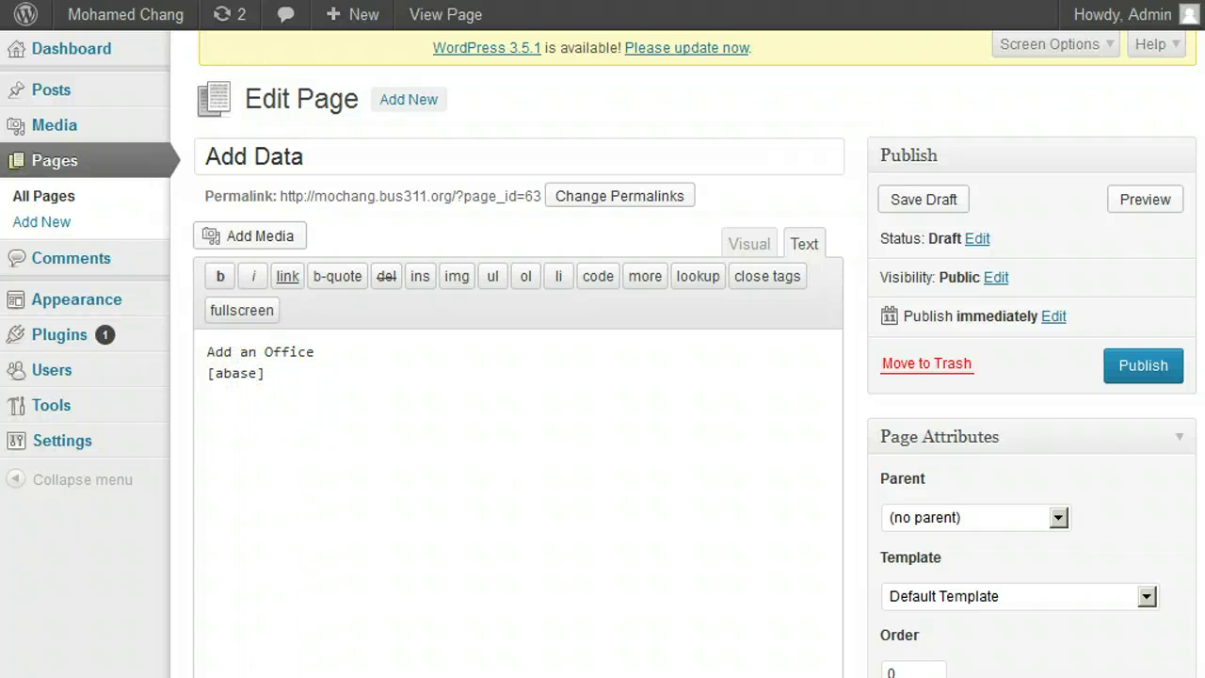
type("form=\"insert,1\"")
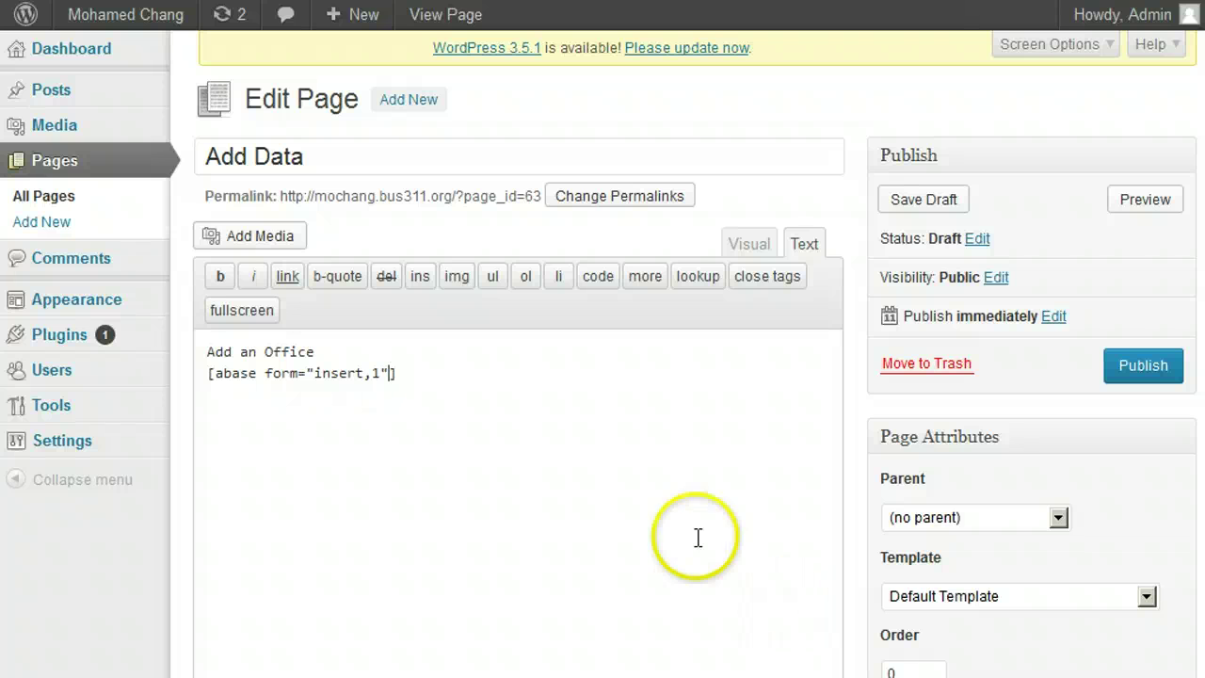
double_click(377, 373)
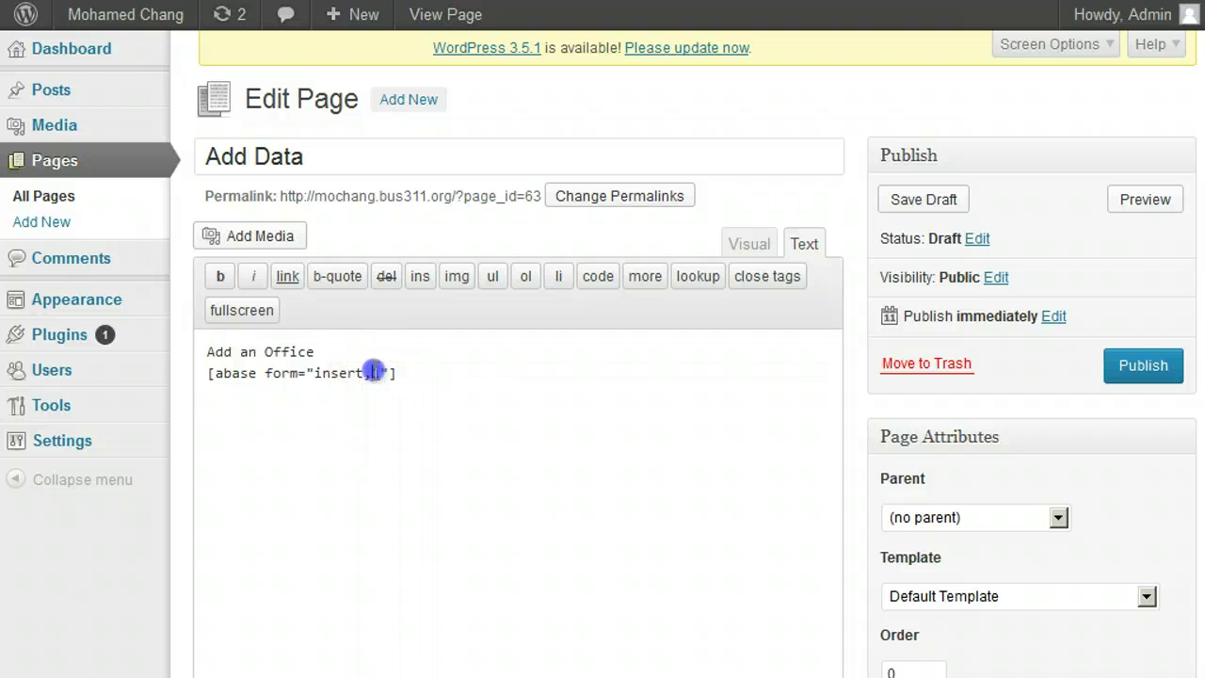
left_click(377, 442)
left_click(394, 374)
- Add table="Office" and elements="Location" to the shortcode, followed by the word columns
type("]")
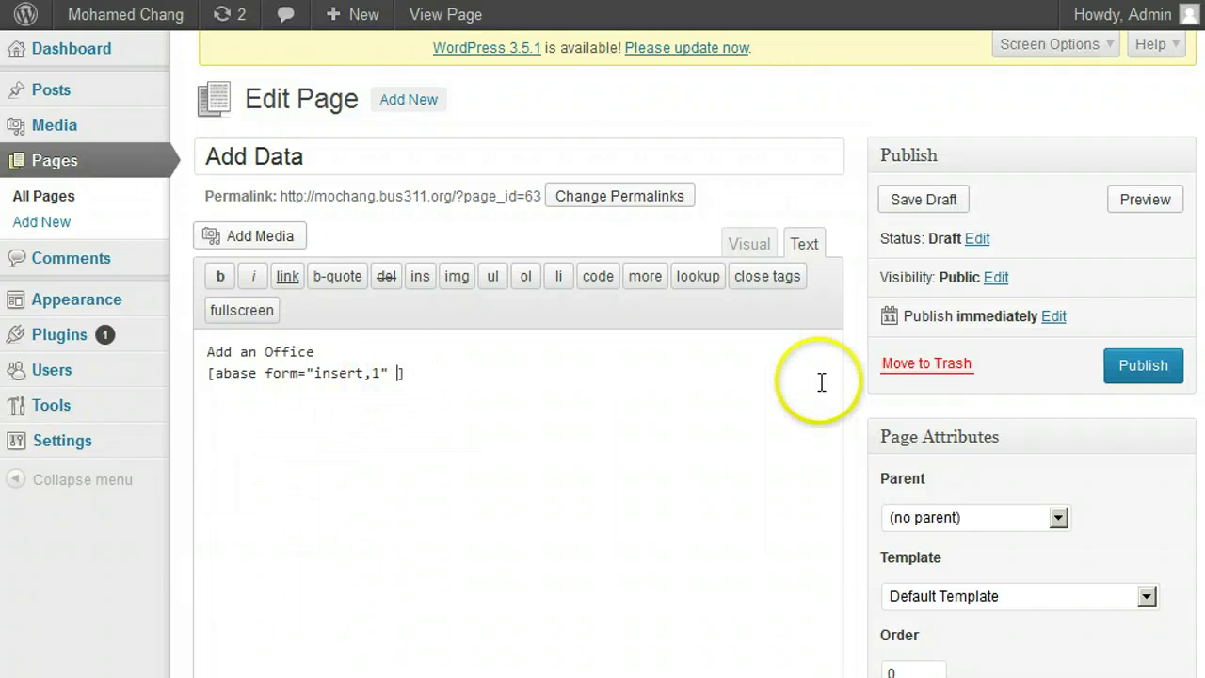
type("table=\"Office\"")
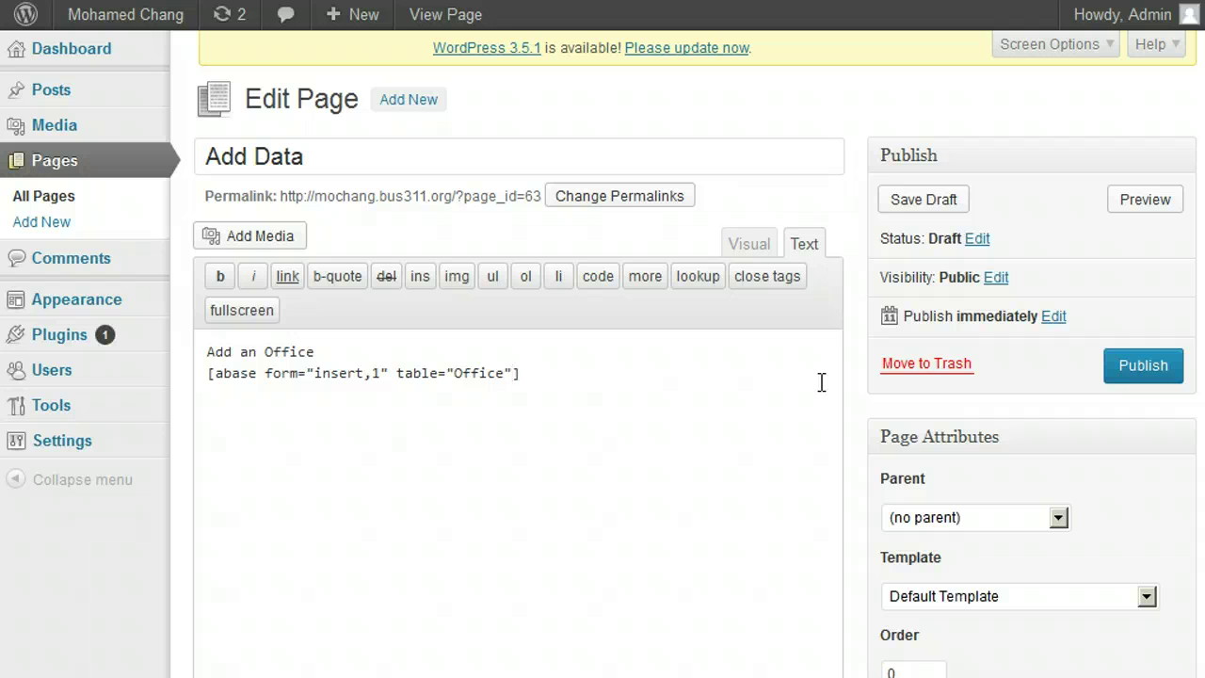
type("elements=\"L")
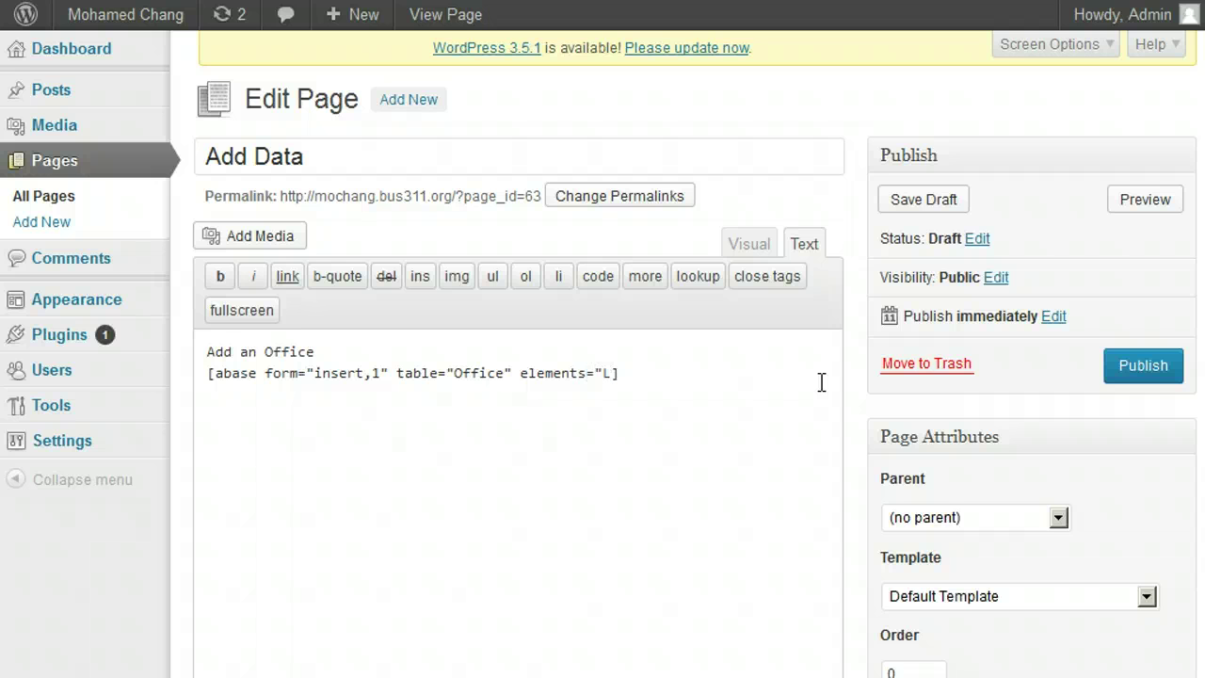
type("ocation\"")
left_click(625, 525)
type("columns")
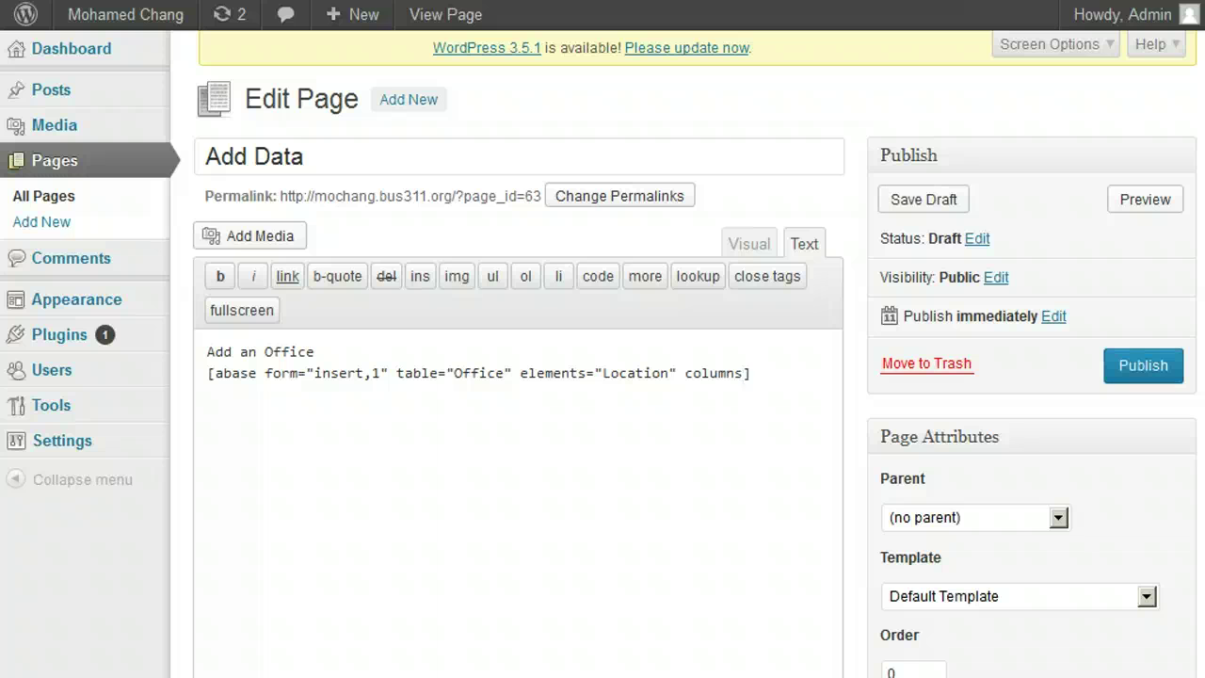
- Finish the columns attribute as ="Location$Insert", highlighting Insert and the $ separator
type("=\"Location$")
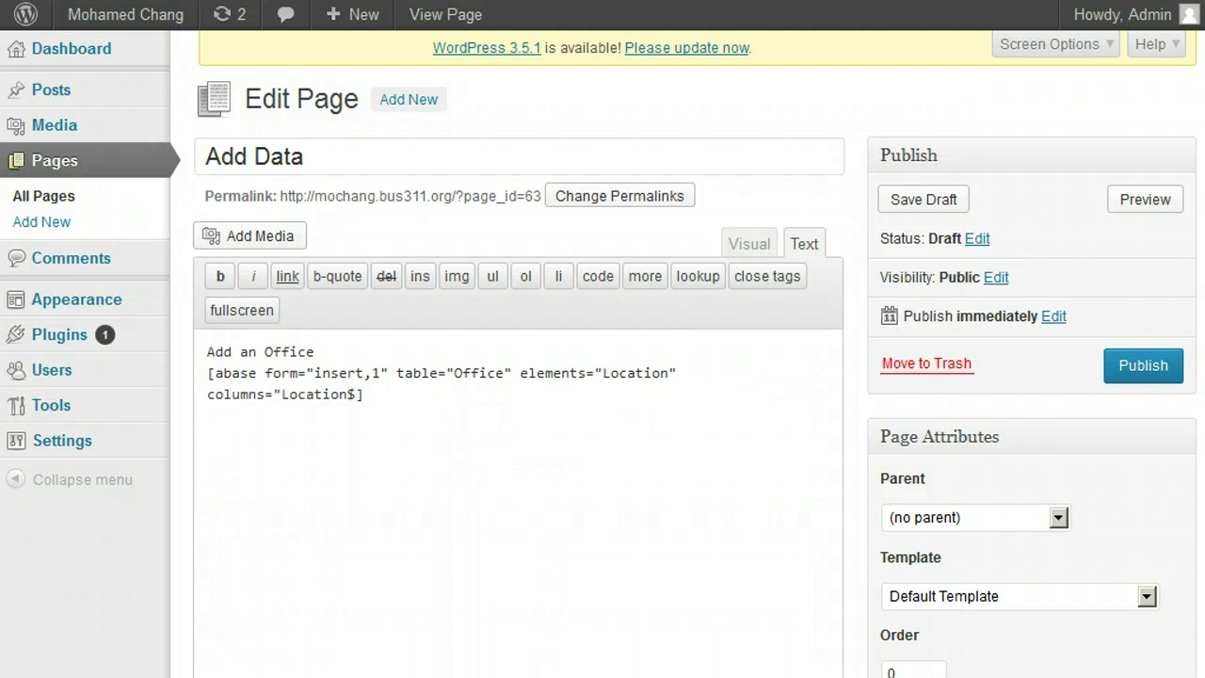
type("nsert\"")
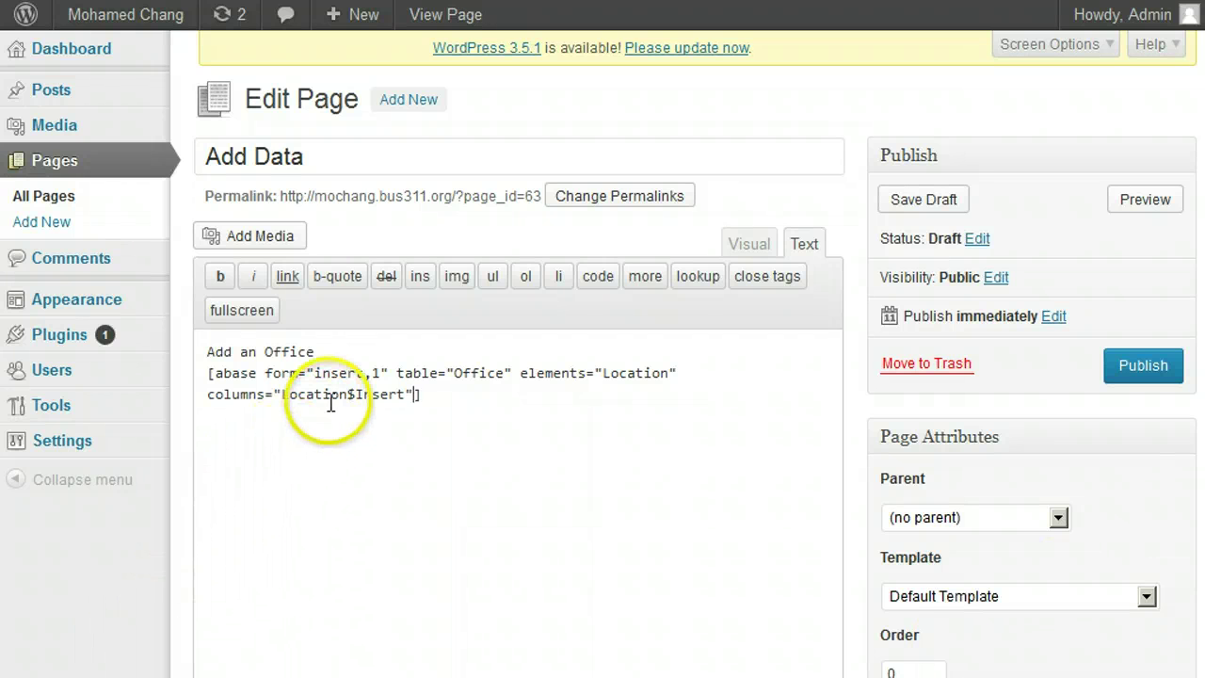
left_click_drag(356, 395, 406, 394)
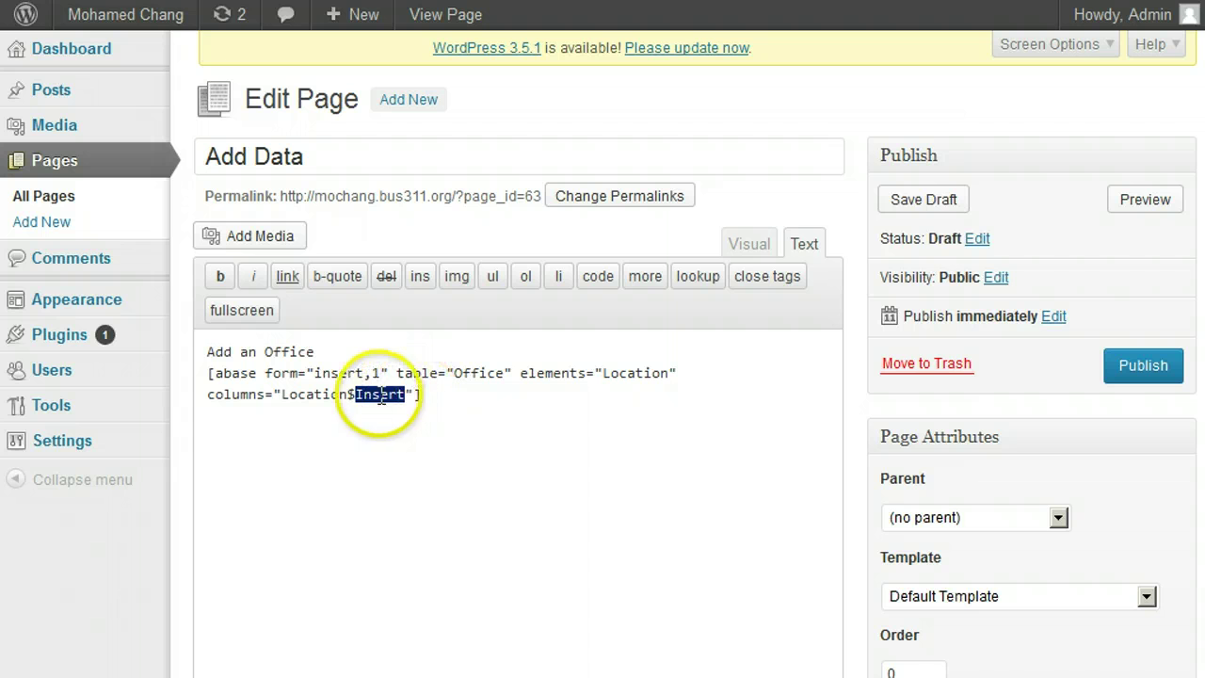
left_click_drag(348, 394, 357, 395)
left_click(418, 395)
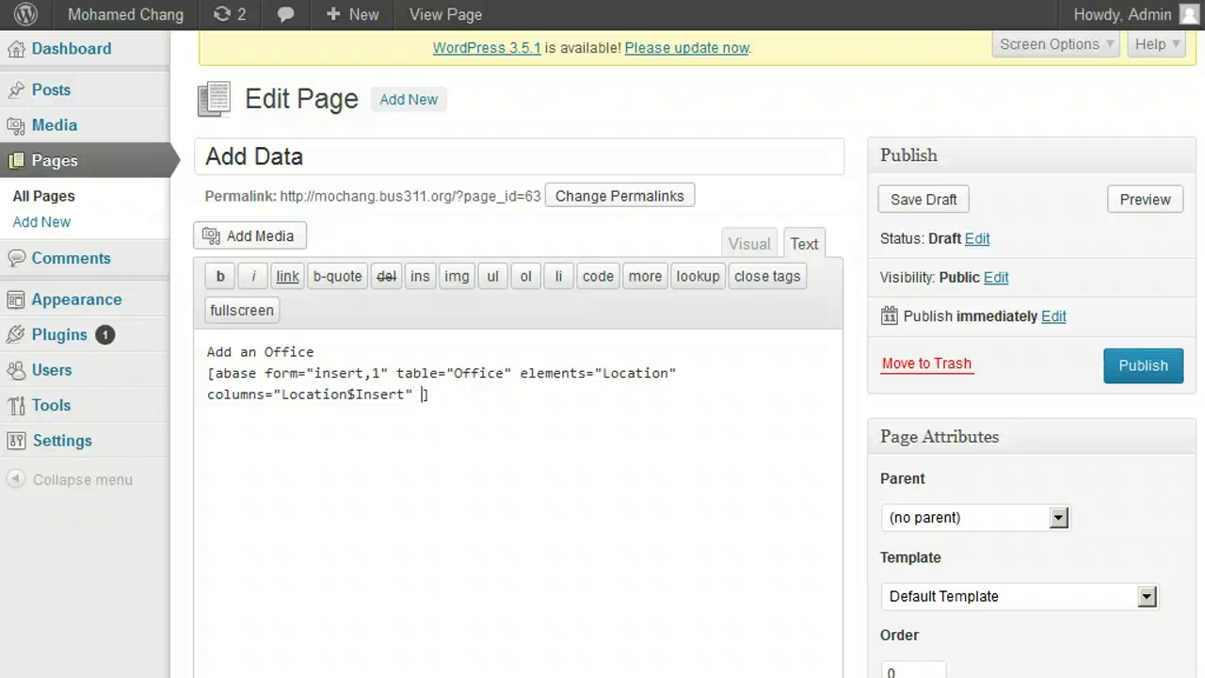
- Add style="width:300px;", ack="1" and echo="red" to the shortcode, fixing a stray hyphen
type("style=\"width:")
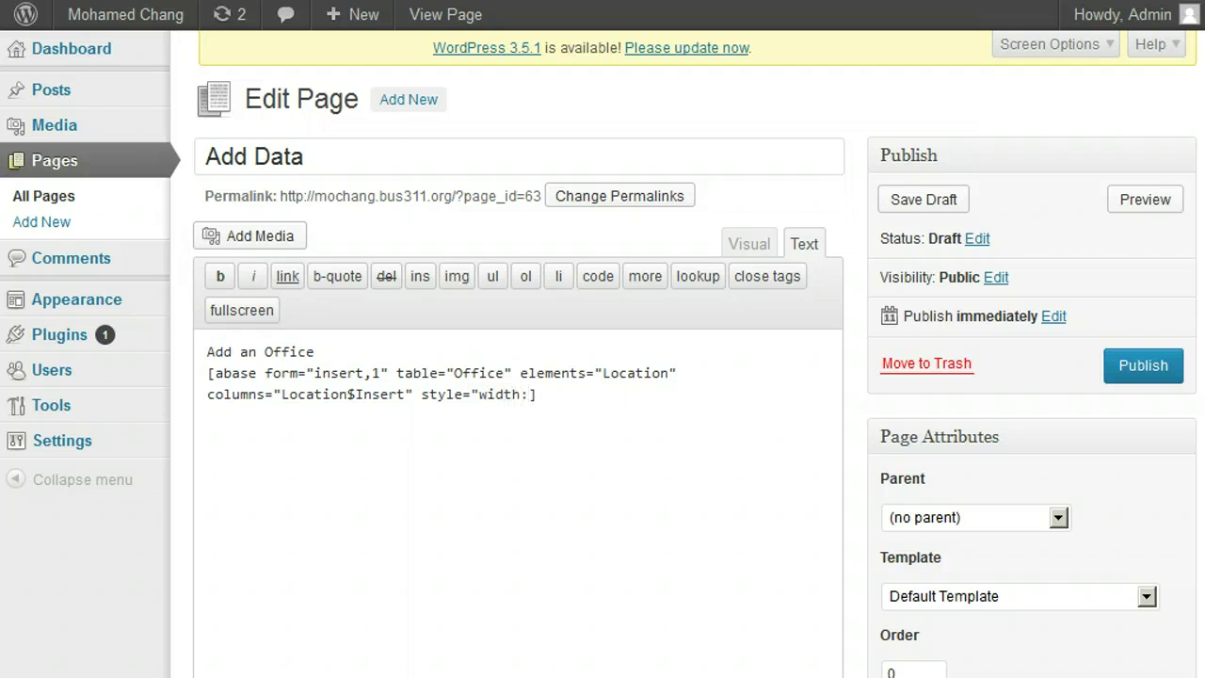
type("300px;\"")
type("ack=\"1\"")
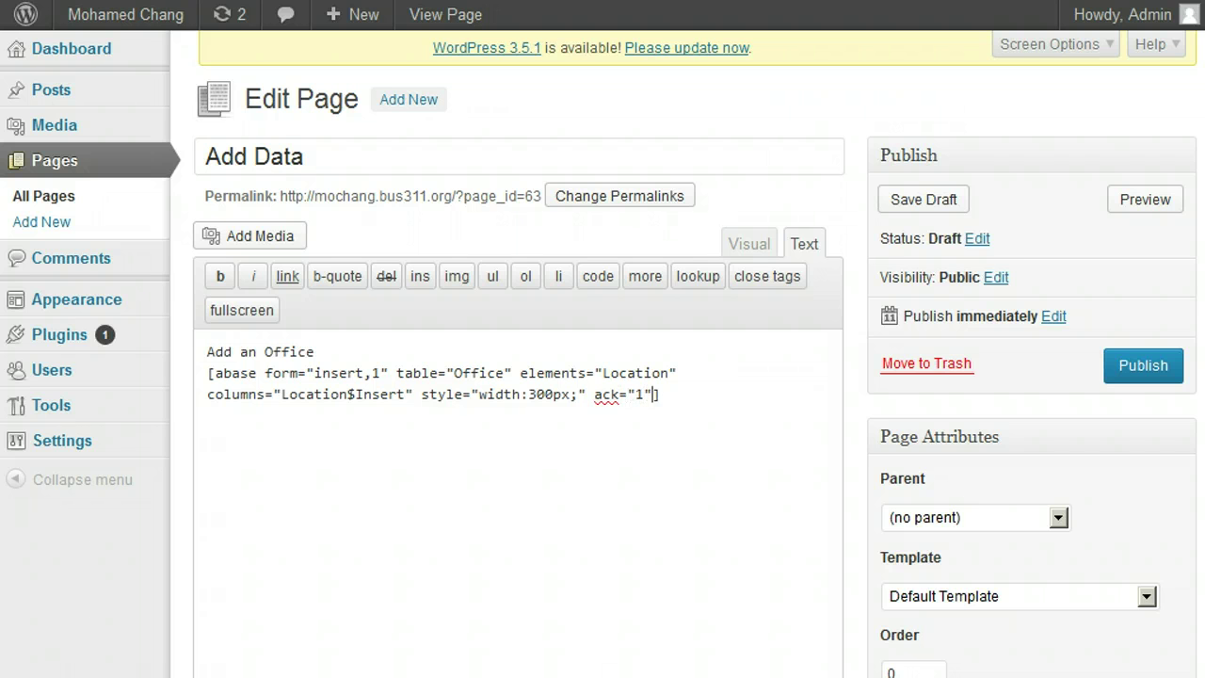
type(" ech-")
key("BackSpace")
type("o=\"red\"")
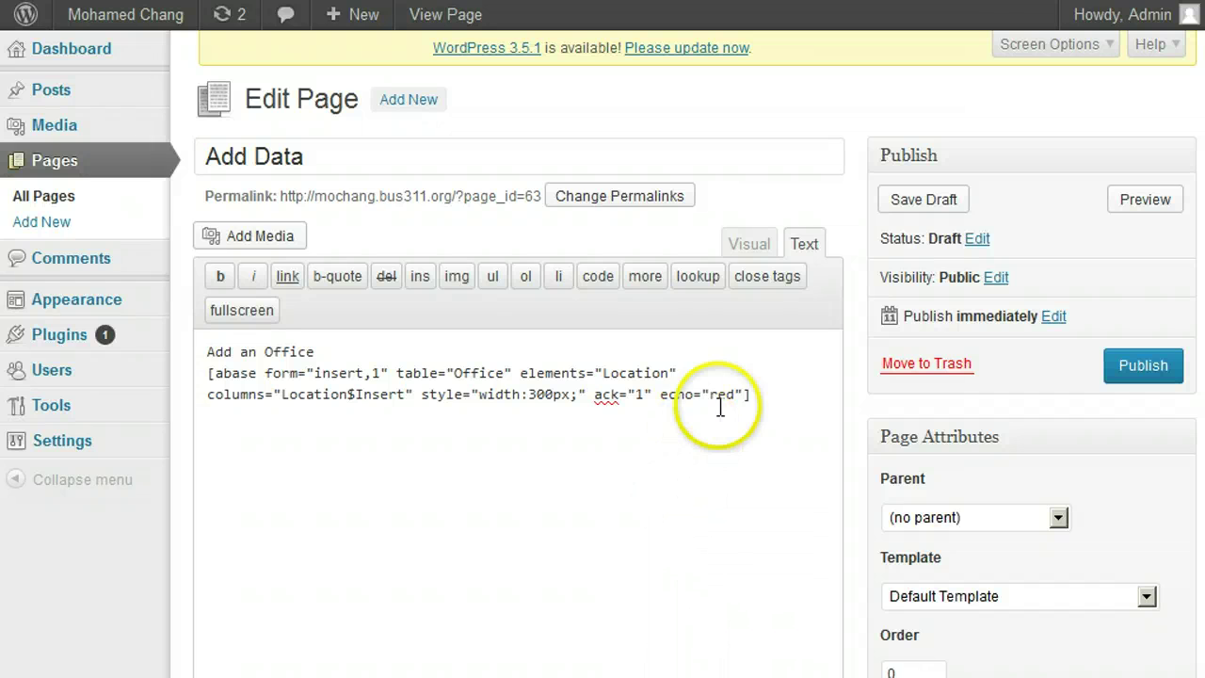
- Publish the Add Data page and view it live with its red echo and Insert form
left_click(1145, 369)
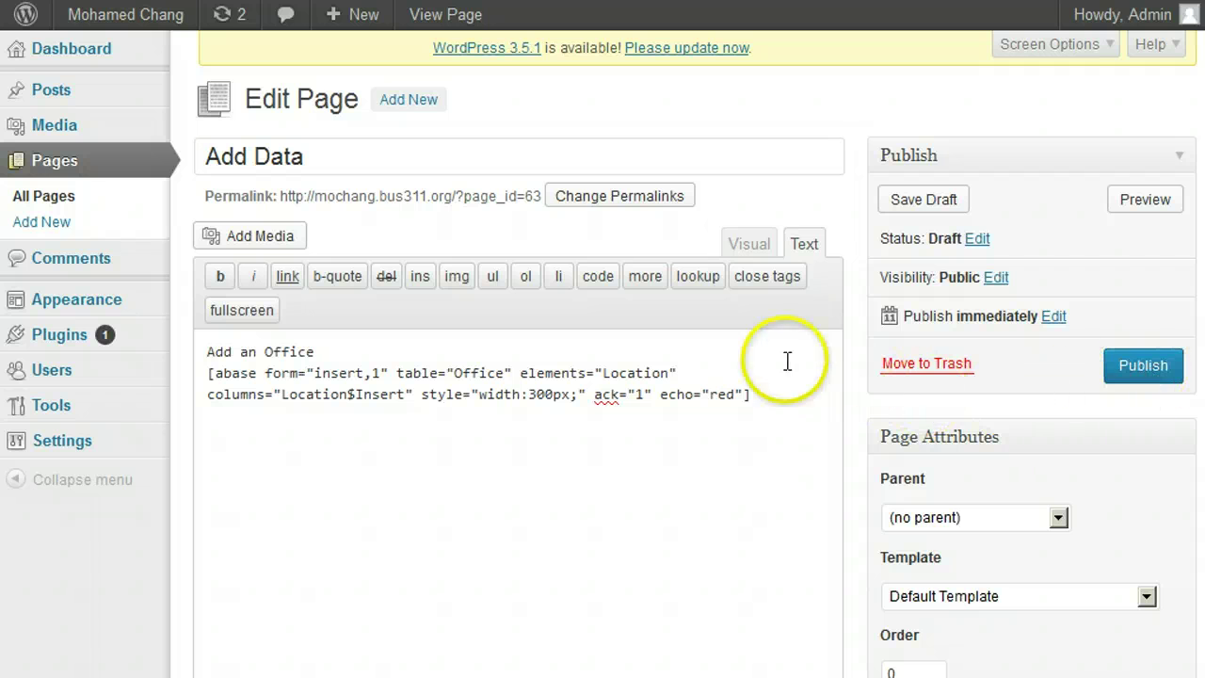
left_click(439, 19)
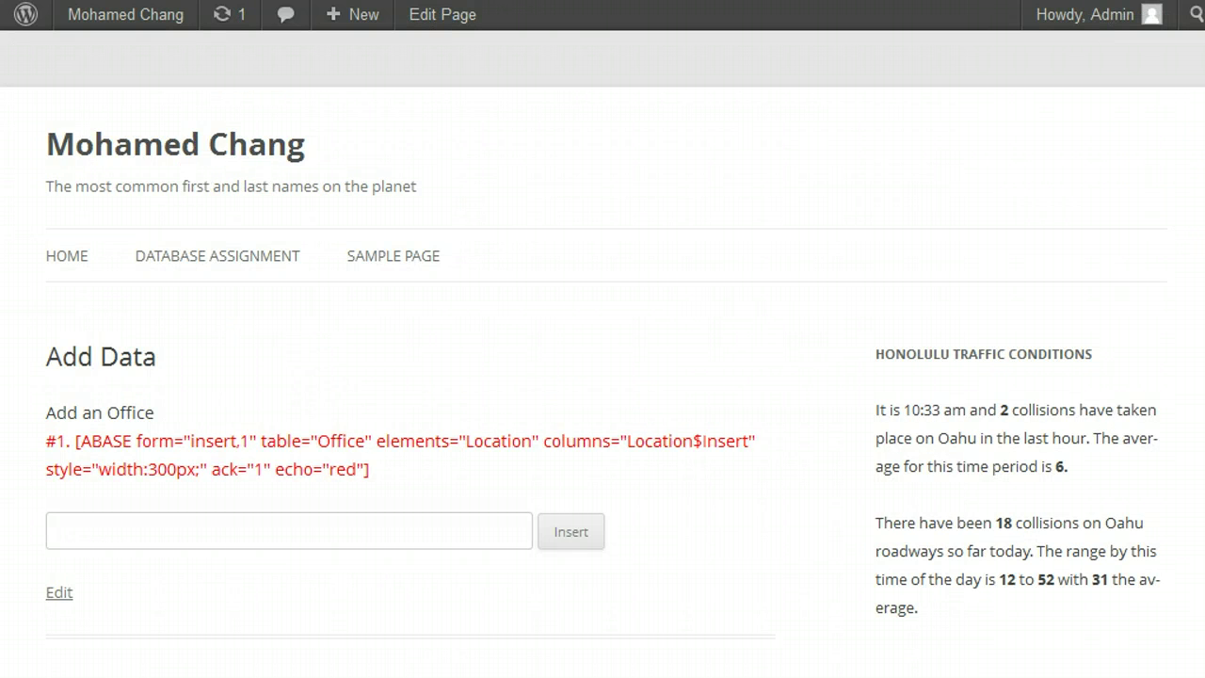
scroll(1191, 188, "down", 5)
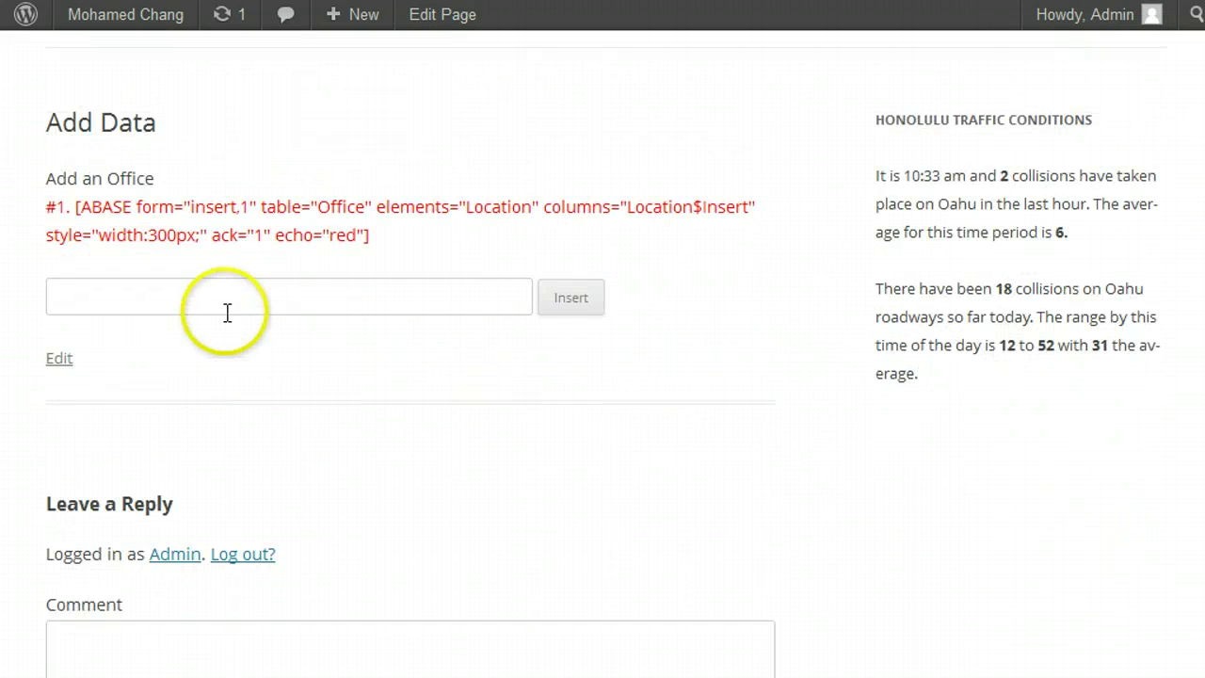
scroll(1191, 188, "up", 4)
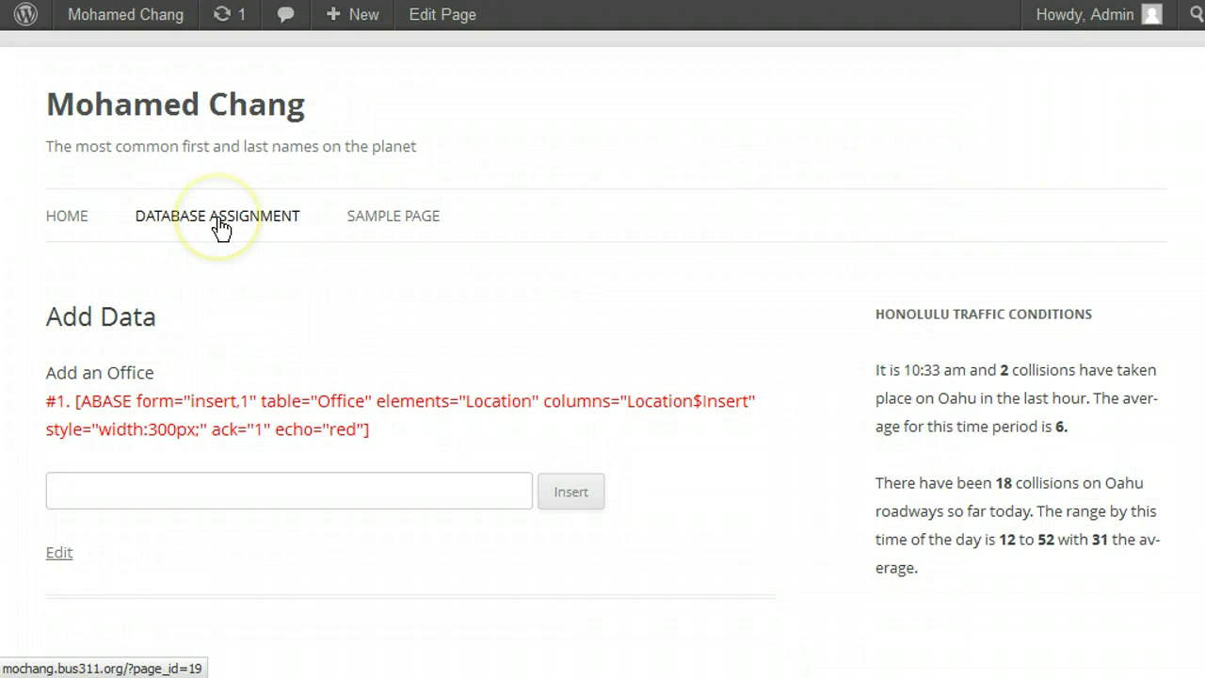
- Review the Office table on Database Assignment, noting ID 8 Santa Fe as the last office
left_click(219, 230)
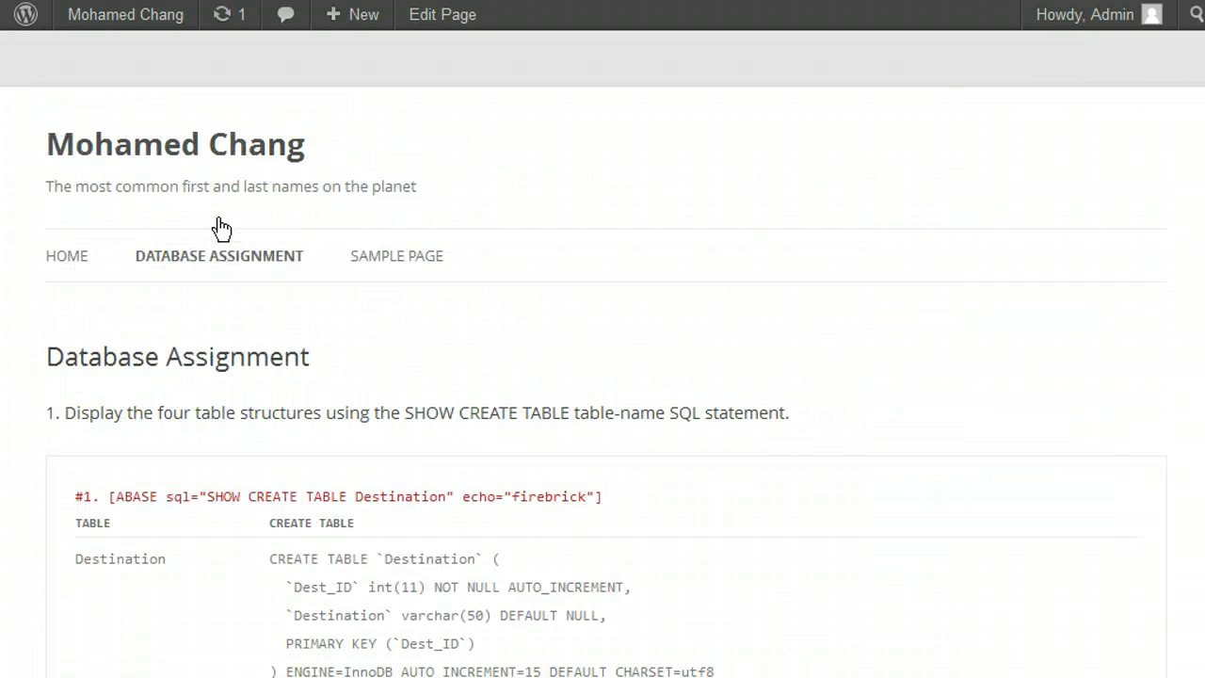
scroll(65, 311, "down", 15)
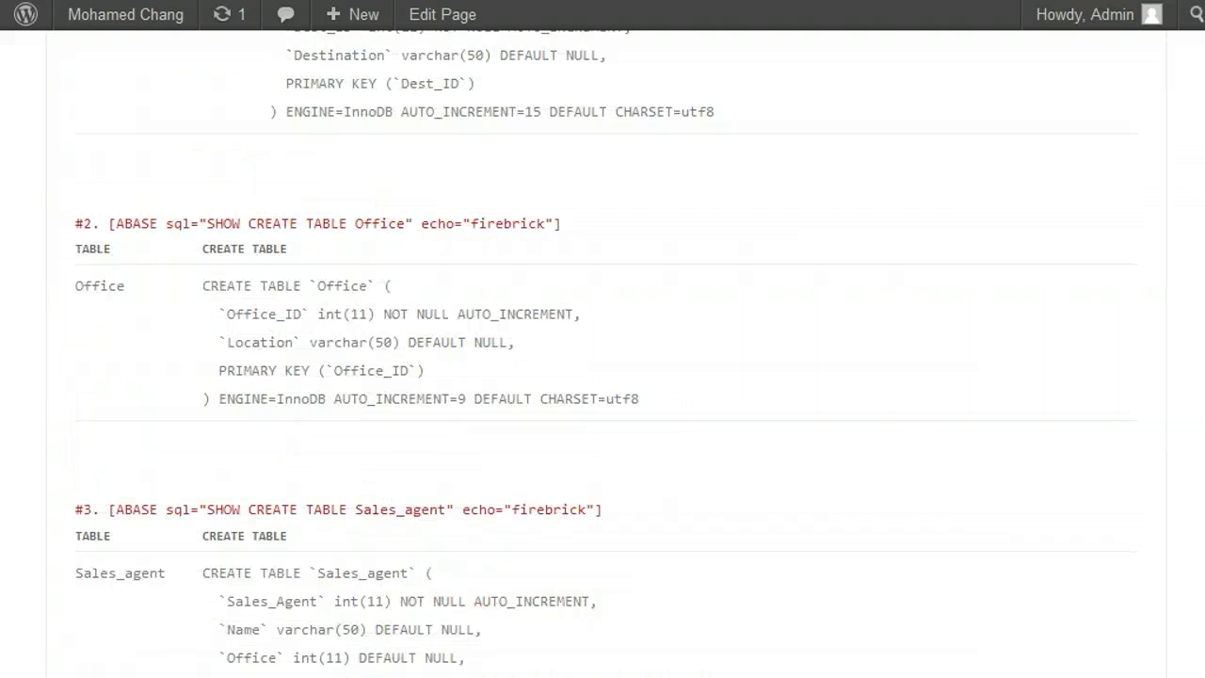
scroll(65, 310, "down", 7)
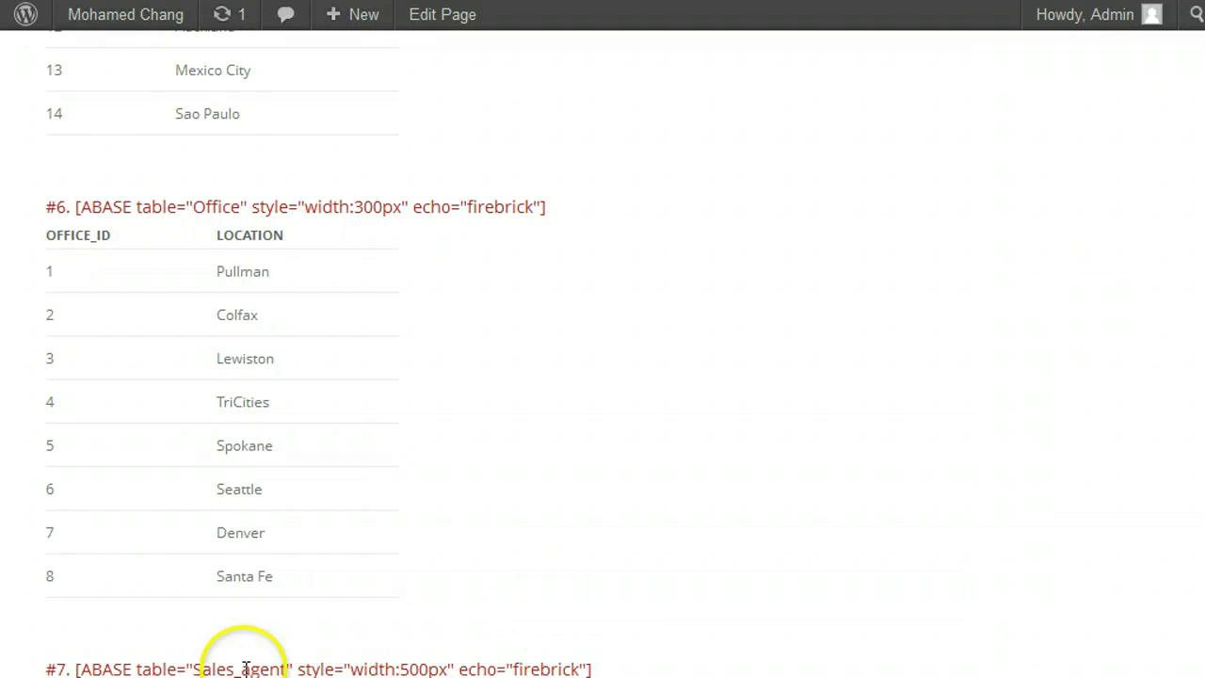
double_click(51, 576)
left_click_drag(213, 576, 273, 575)
left_click(500, 584)
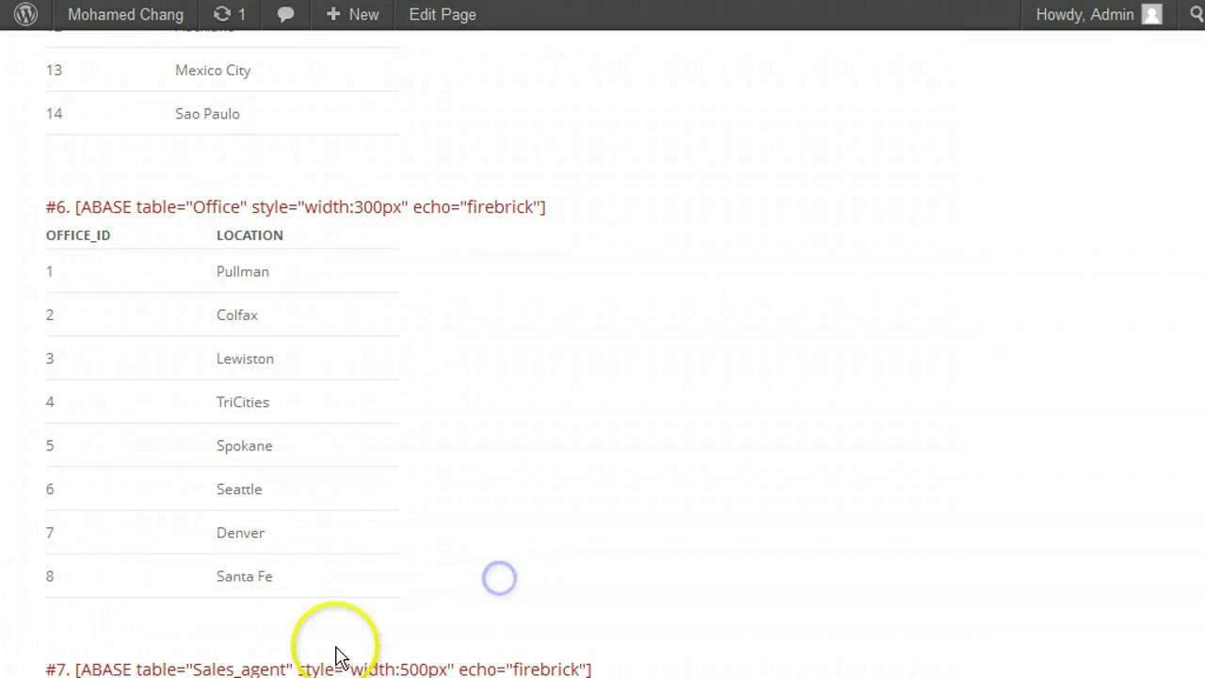
scroll(602, 358, "down", 1)
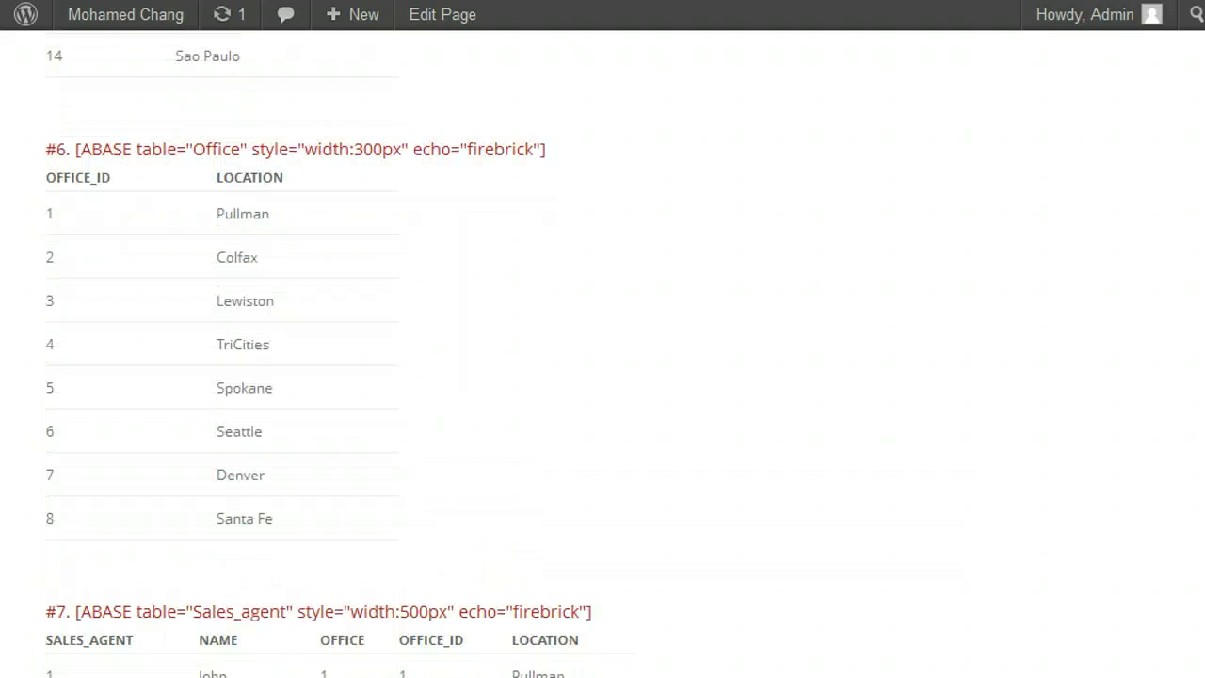
left_click_drag(1201, 236, 1196, 19)
- Insert Honolulu as a new office location through the Add Data form
left_click(168, 259)
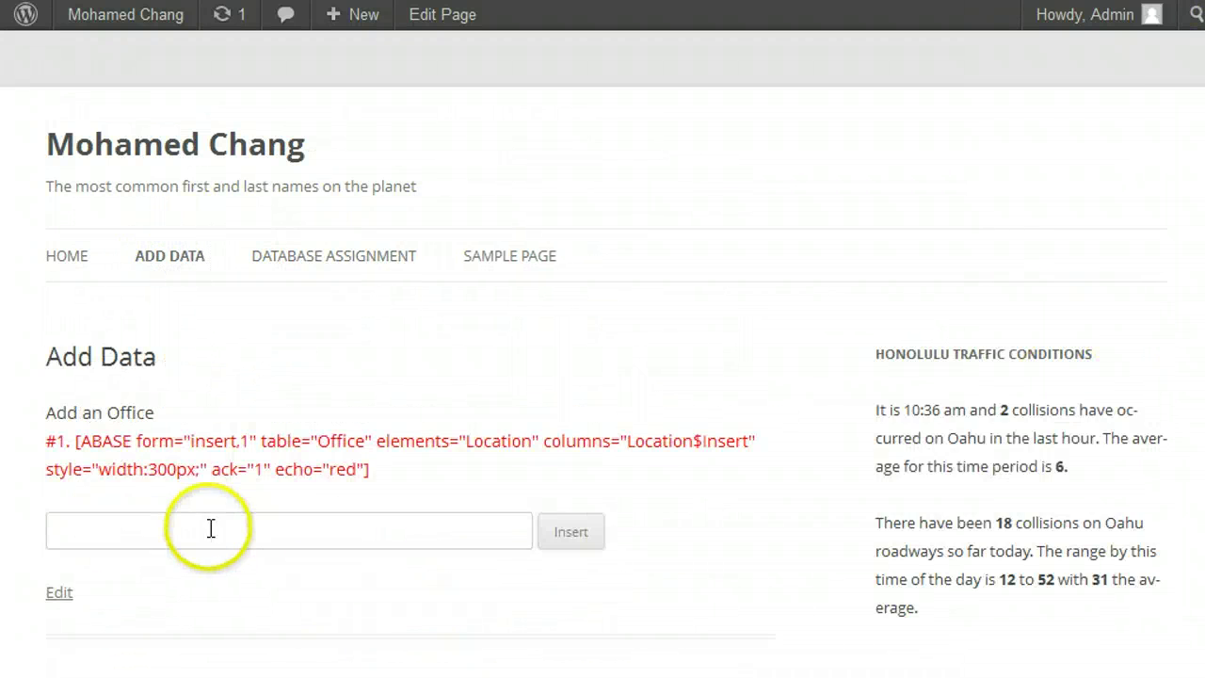
left_click(211, 528)
type("Hon")
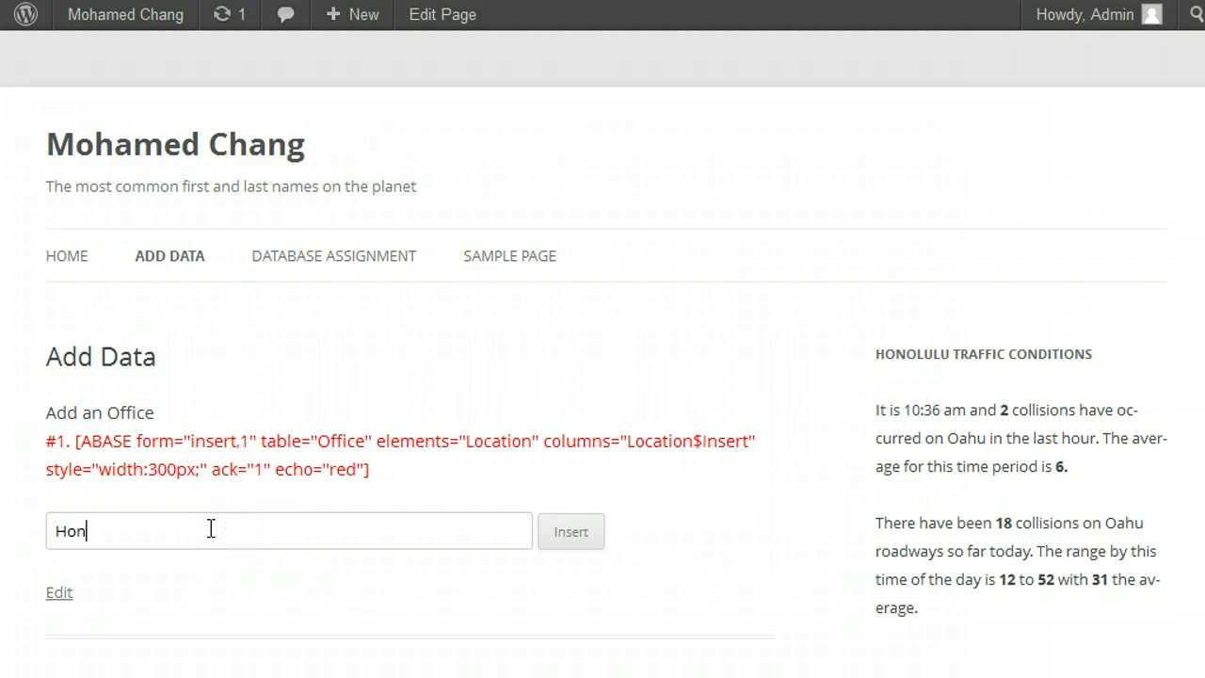
type("olulu")
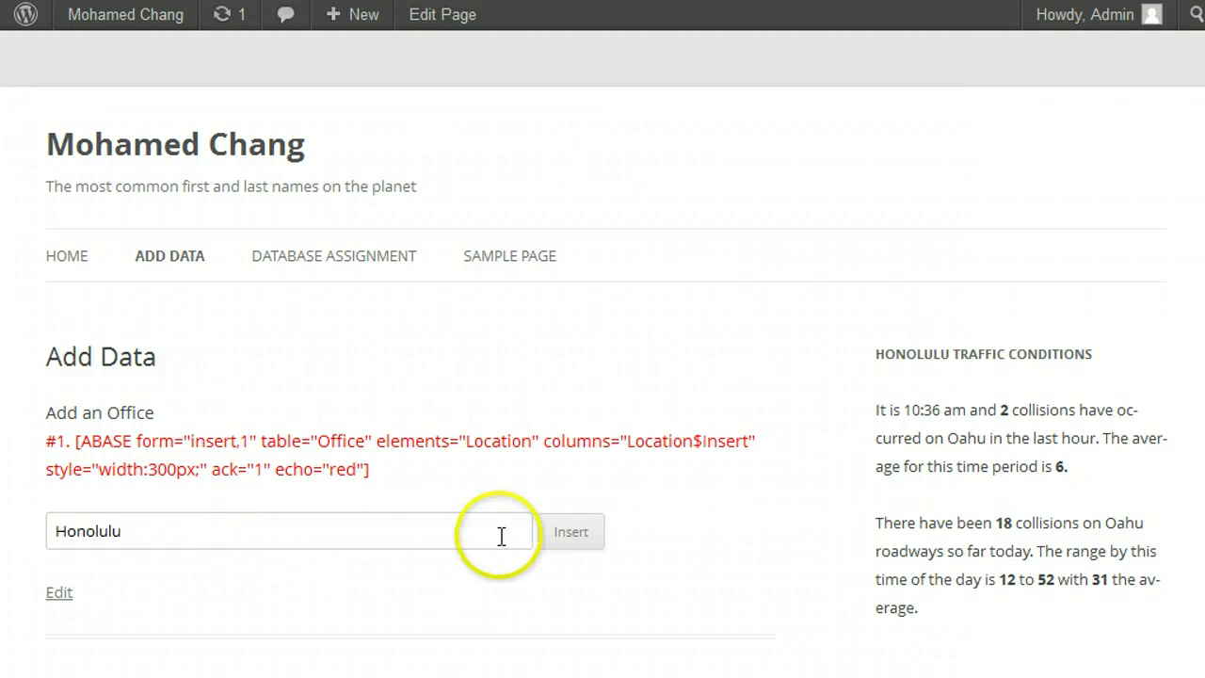
left_click(578, 534)
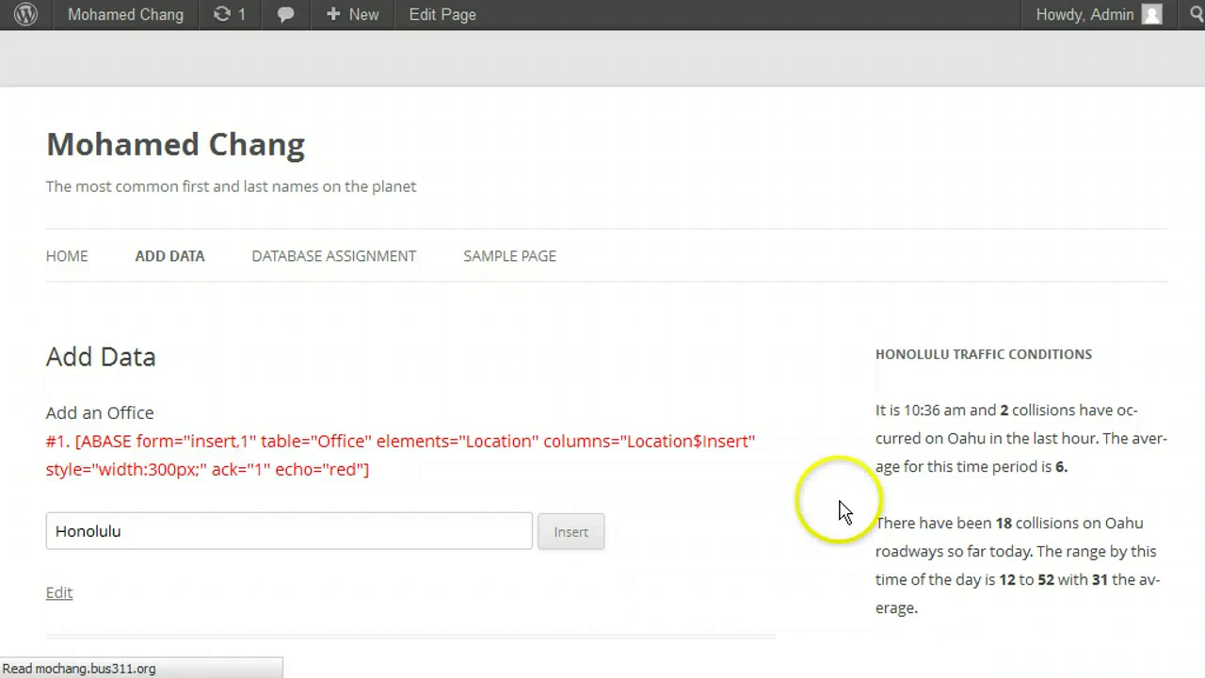
- Highlight the 'Honolulu added.' confirmation, then go back to the Database Assignment page
left_click(125, 497)
left_click_drag(125, 497, 178, 495)
left_click(464, 484)
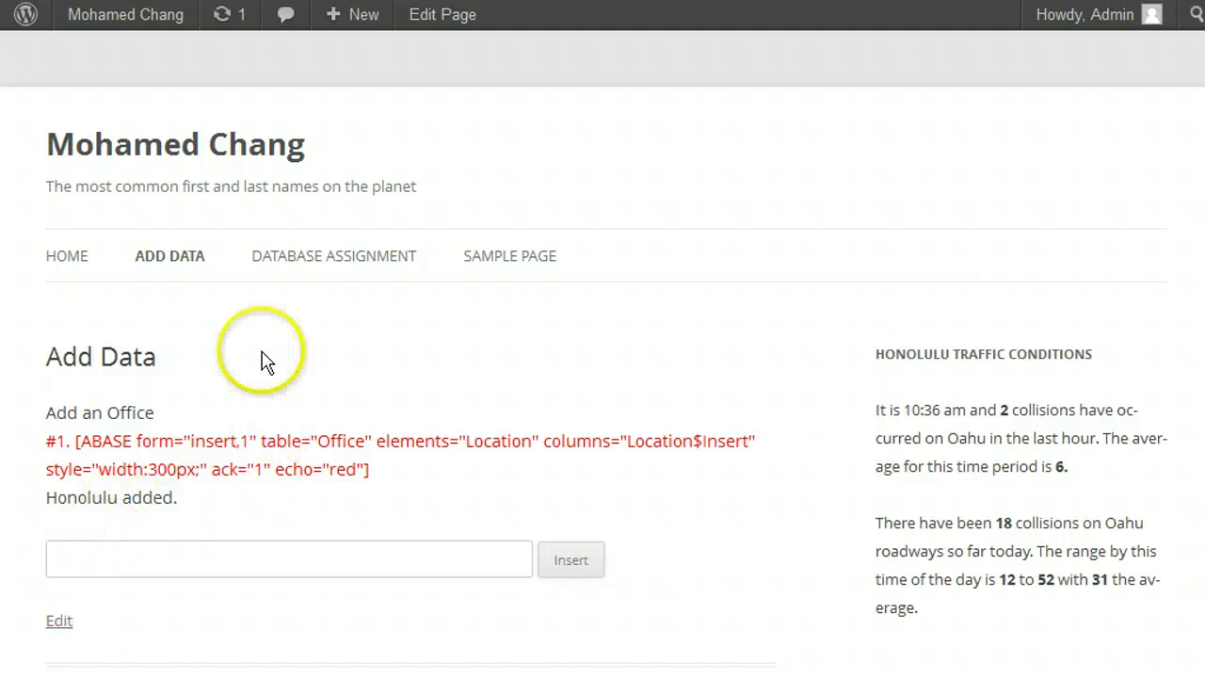
left_click(309, 271)
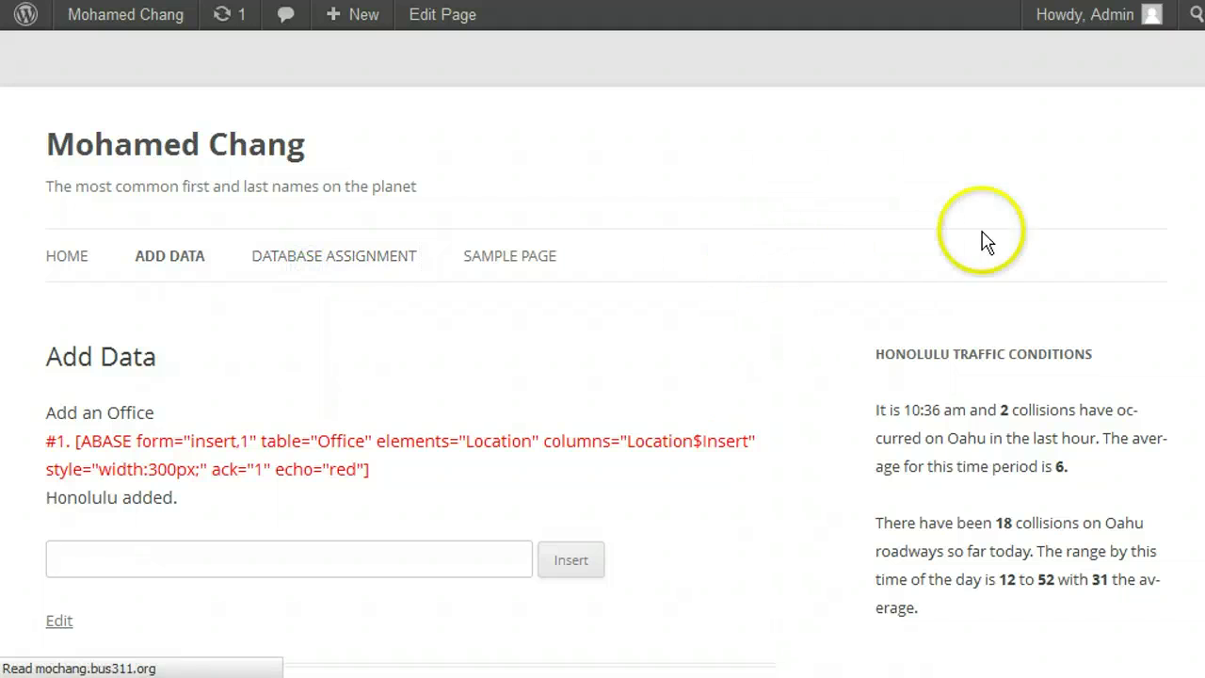